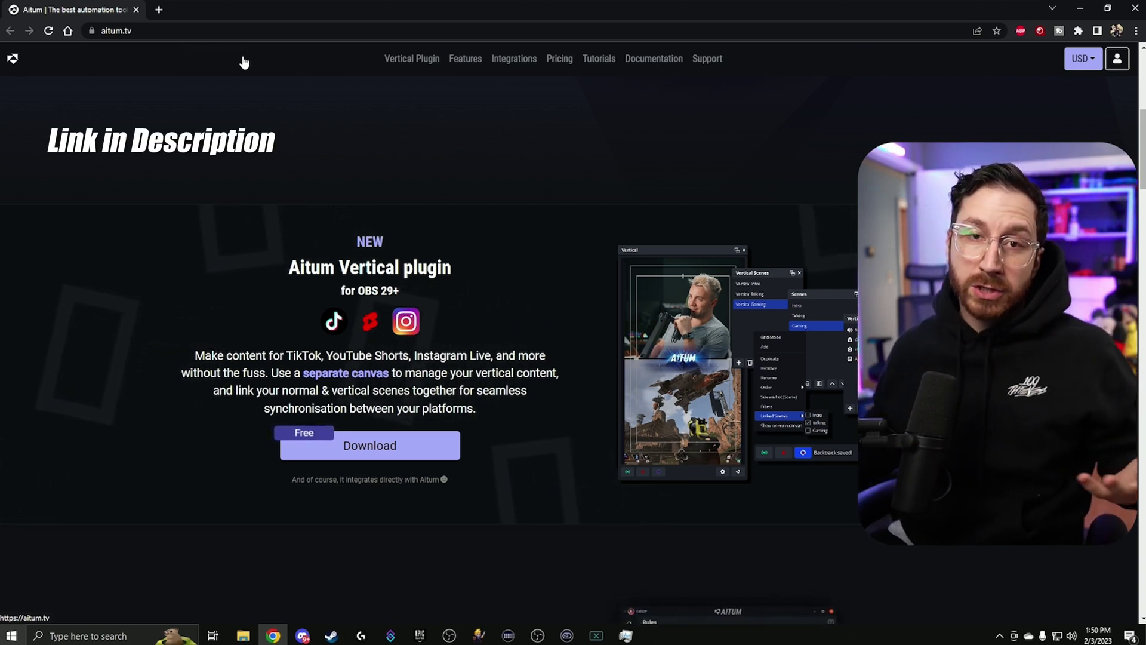
Save the vertical-canvas-windows-installer from the Aitum site into Downloads and run it
{"action": "left_click", "coordinate": [374, 447]}
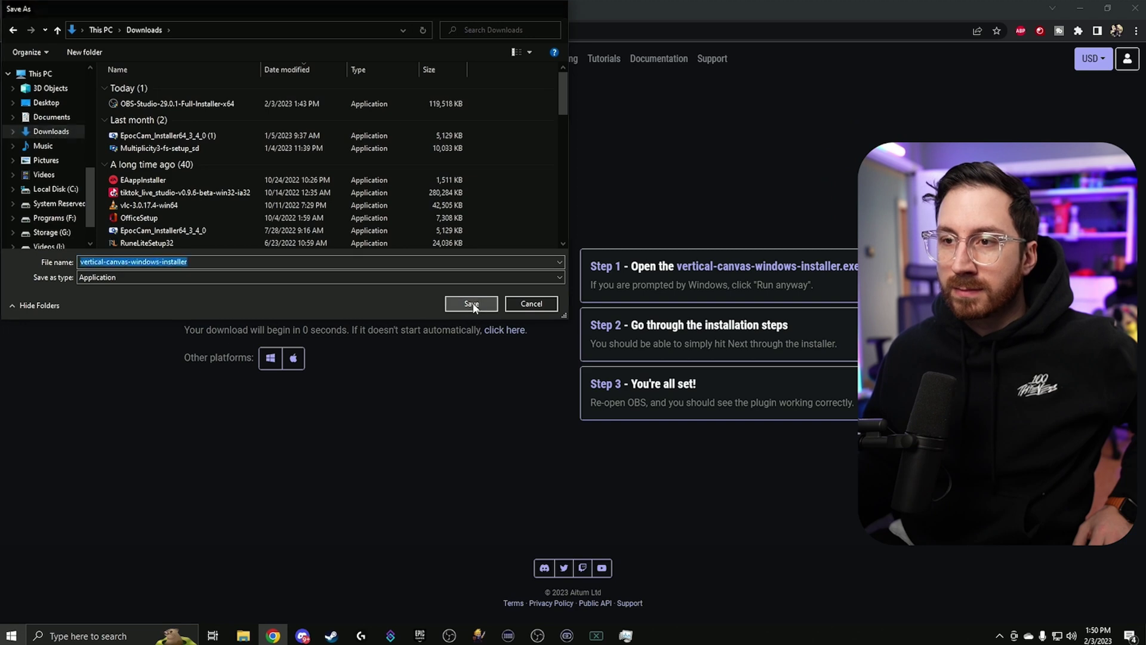
{"action": "left_click", "coordinate": [471, 305]}
{"action": "left_click", "coordinate": [123, 608]}
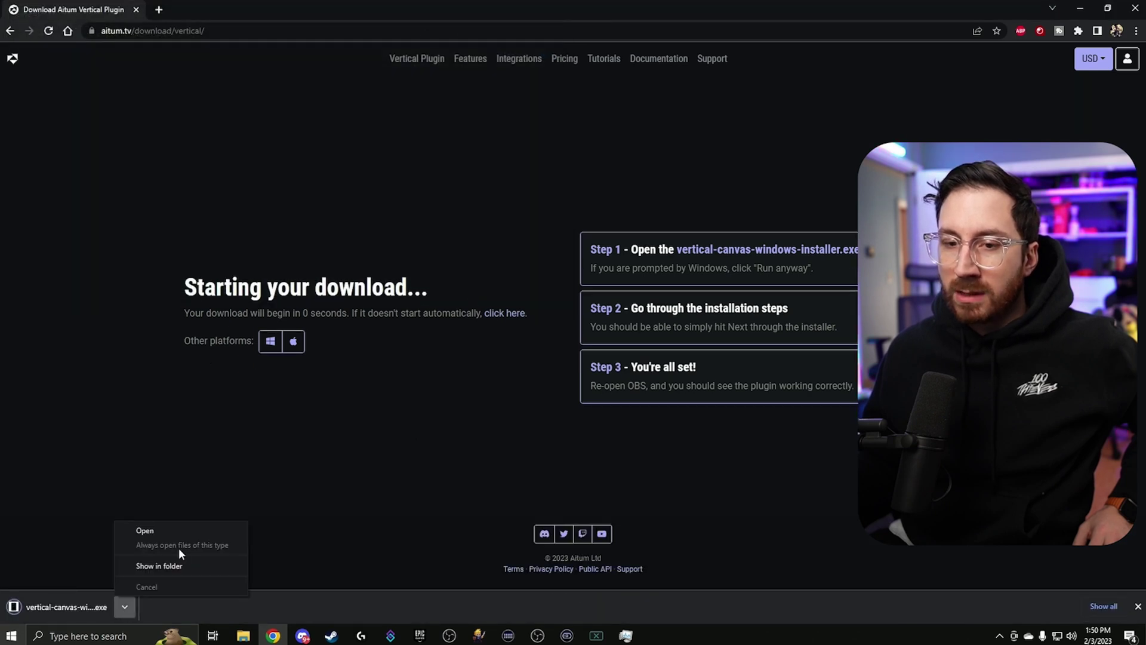
{"action": "left_click", "coordinate": [153, 528]}
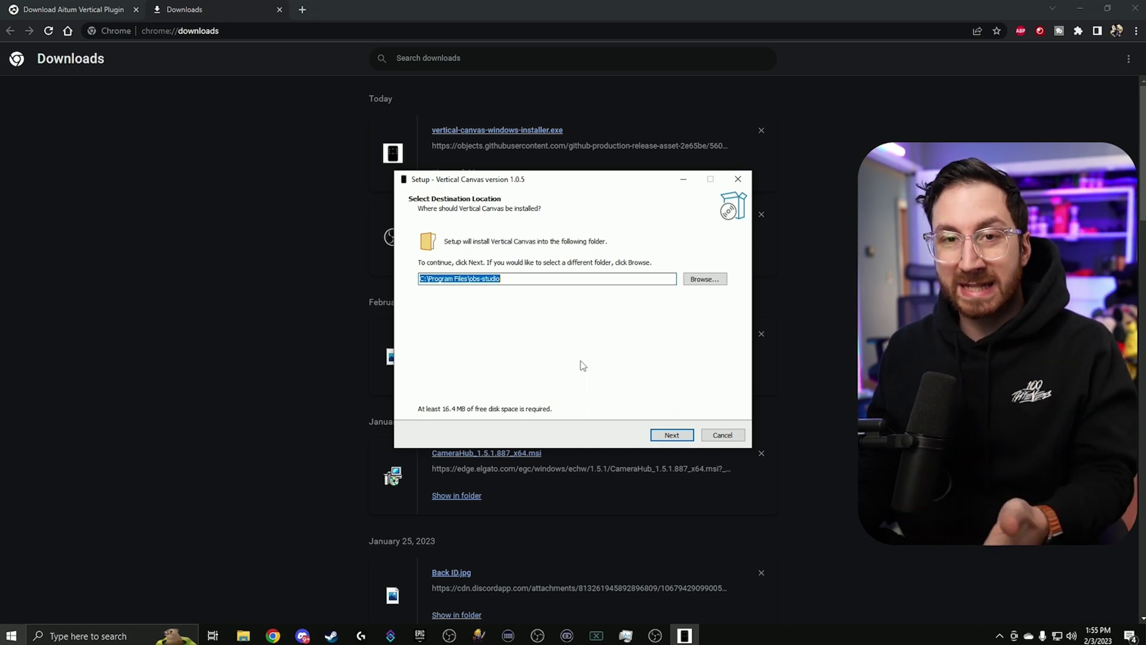
Install Vertical Canvas 1.0.5 into C:\Program Files\obs-studio with the default Start Menu folder, then finish
{"action": "left_click", "coordinate": [671, 436]}
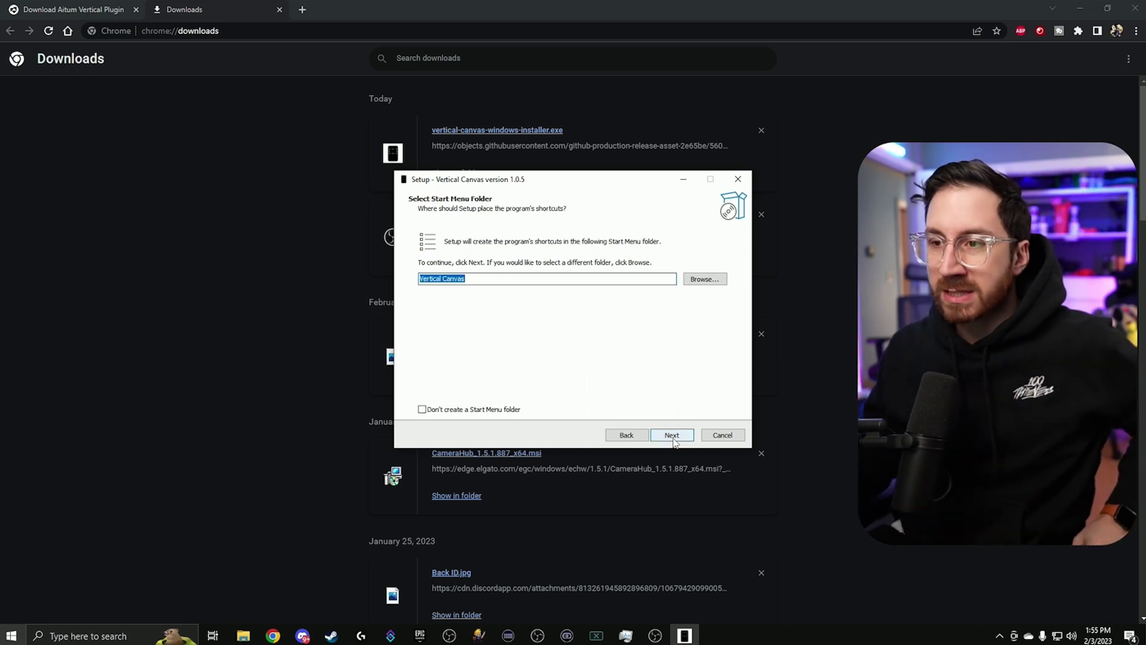
{"action": "left_click", "coordinate": [672, 436]}
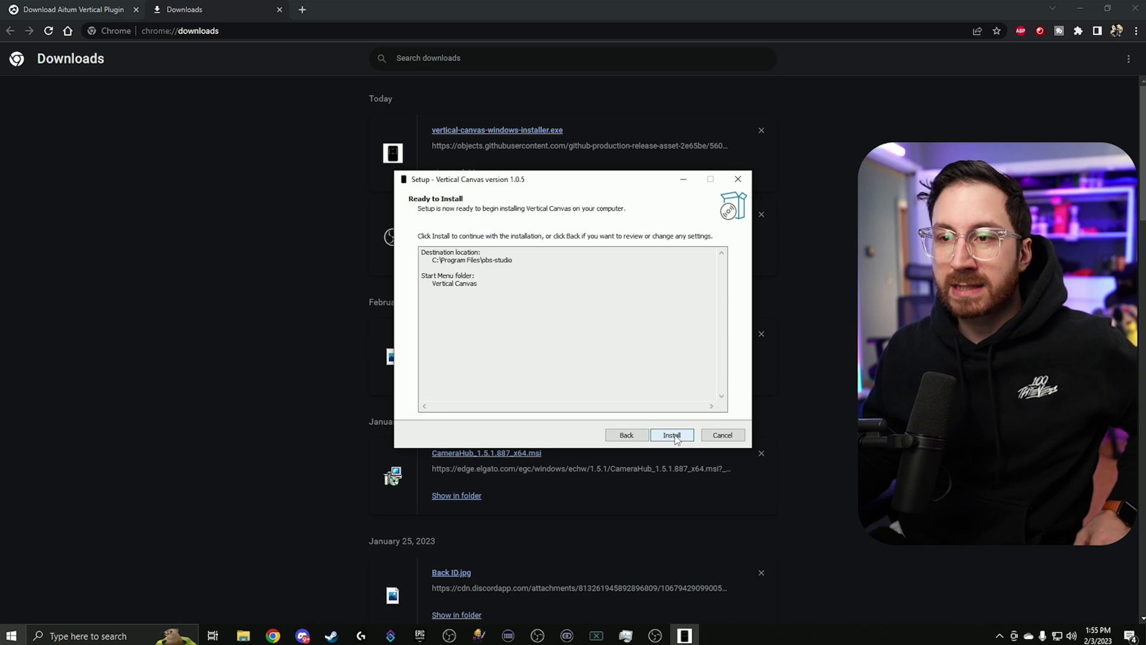
{"action": "left_click", "coordinate": [672, 435]}
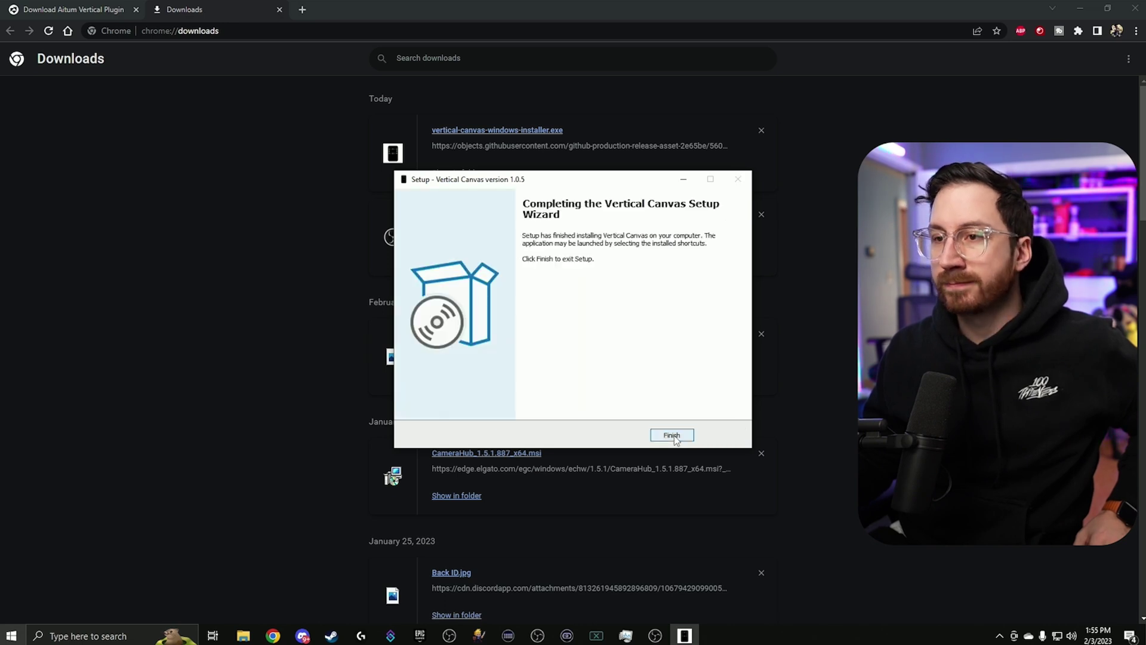
{"action": "left_click", "coordinate": [672, 435]}
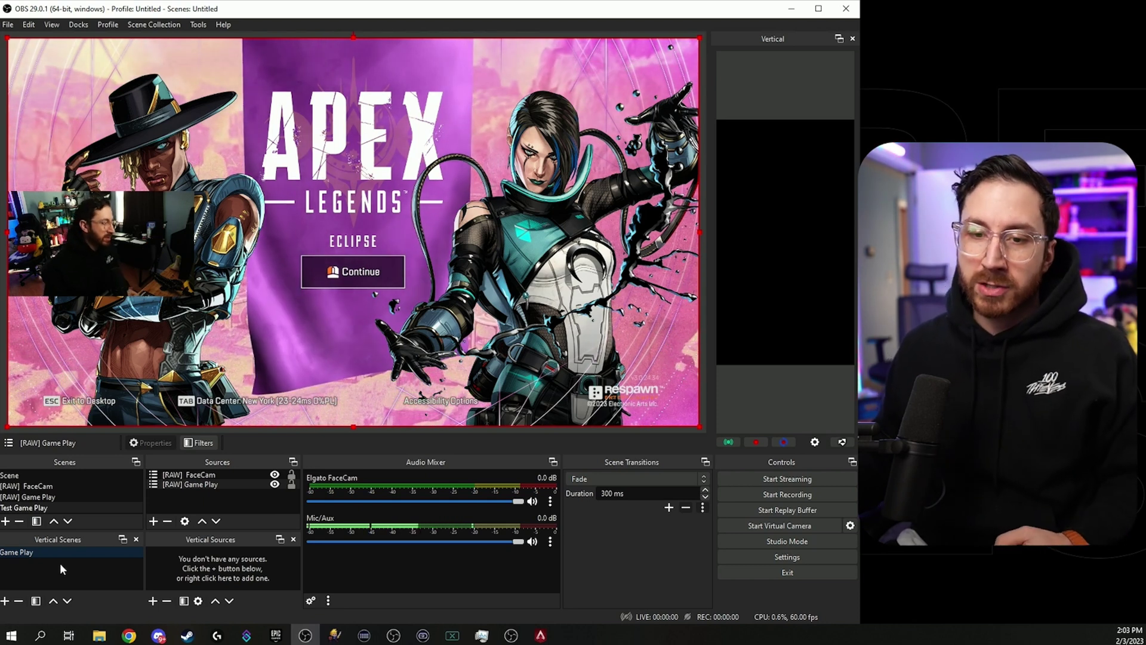
In the reopened OBS, deselect the existing Game Play vertical scene
{"action": "left_click", "coordinate": [81, 564]}
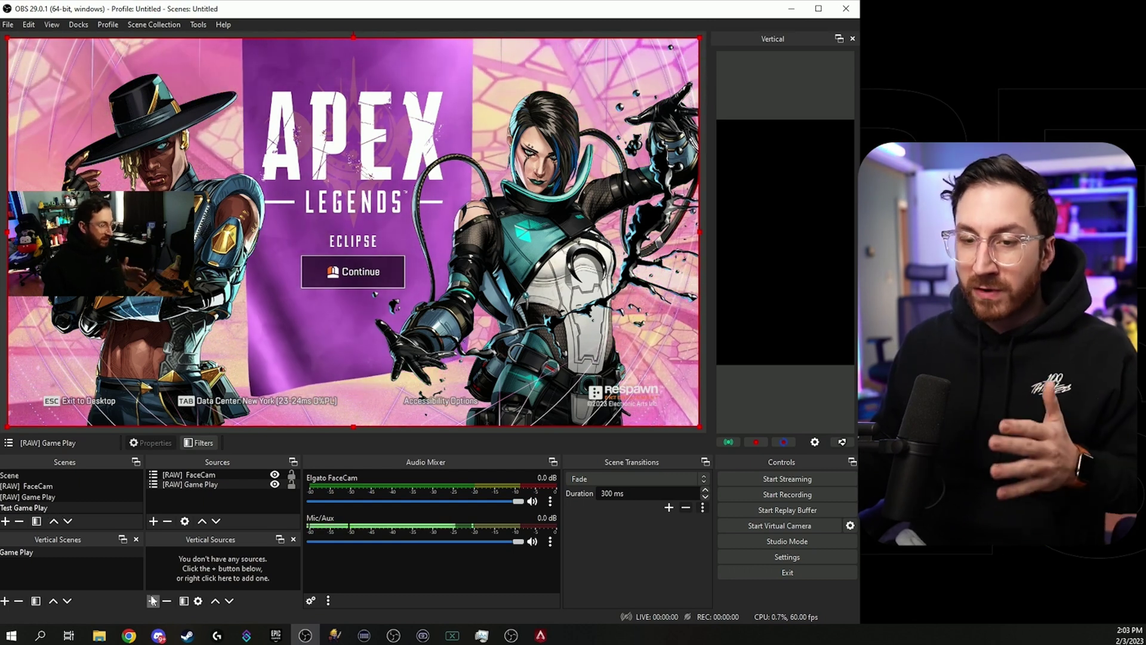
Add the [RAW] FaceCam scene to vertical Game Play and shrink it into the top of the canvas
{"action": "left_click", "coordinate": [153, 601]}
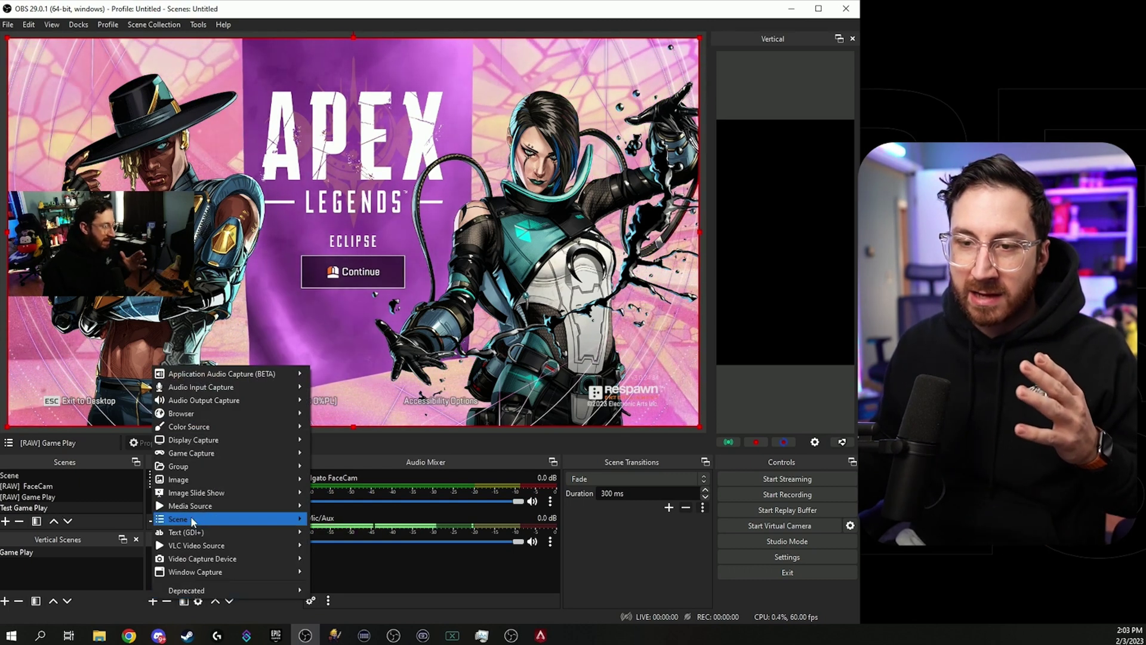
{"action": "mouse_move", "coordinate": [191, 518]}
{"action": "left_click", "coordinate": [366, 547]}
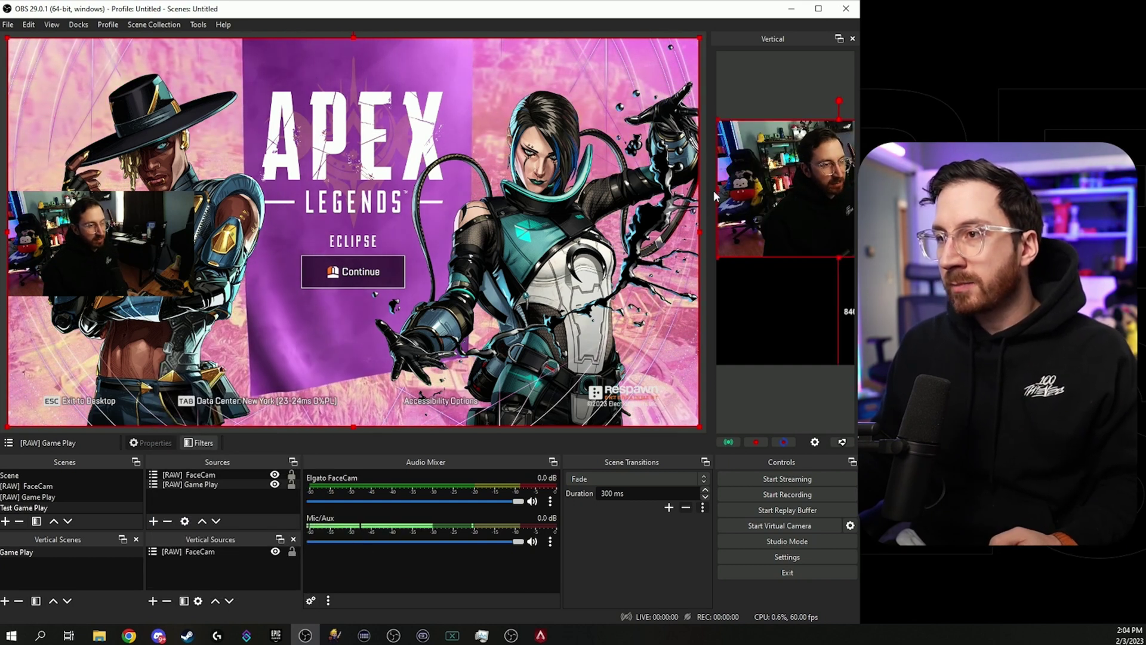
{"action": "left_click_drag", "start_coordinate": [709, 188], "coordinate": [529, 199]}
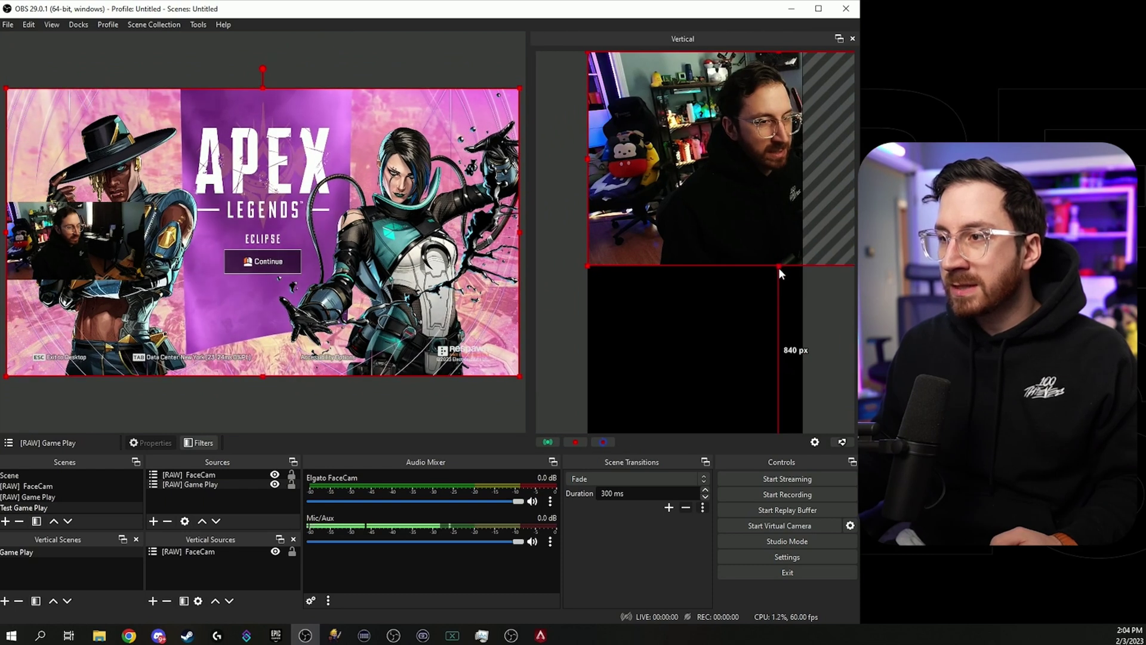
{"action": "left_click_drag", "start_coordinate": [779, 265], "coordinate": [717, 172]}
{"action": "left_click", "coordinate": [731, 225]}
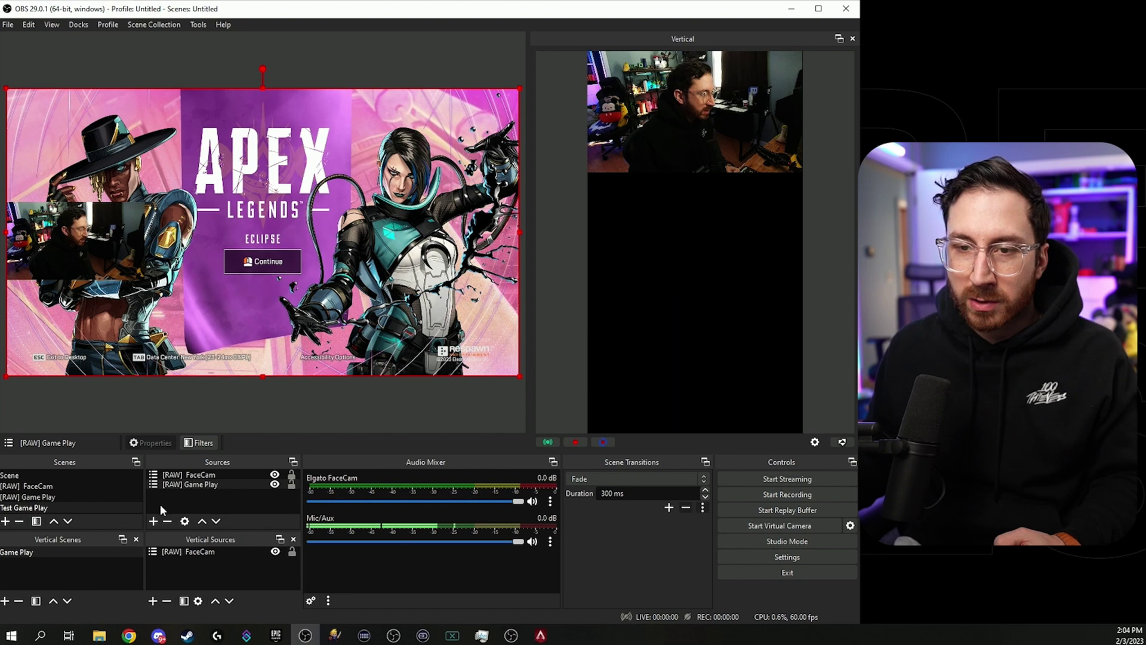
Add the [RAW] Game Play scene, scaled to the canvas width and placed below the FaceCam
{"action": "left_click", "coordinate": [152, 600]}
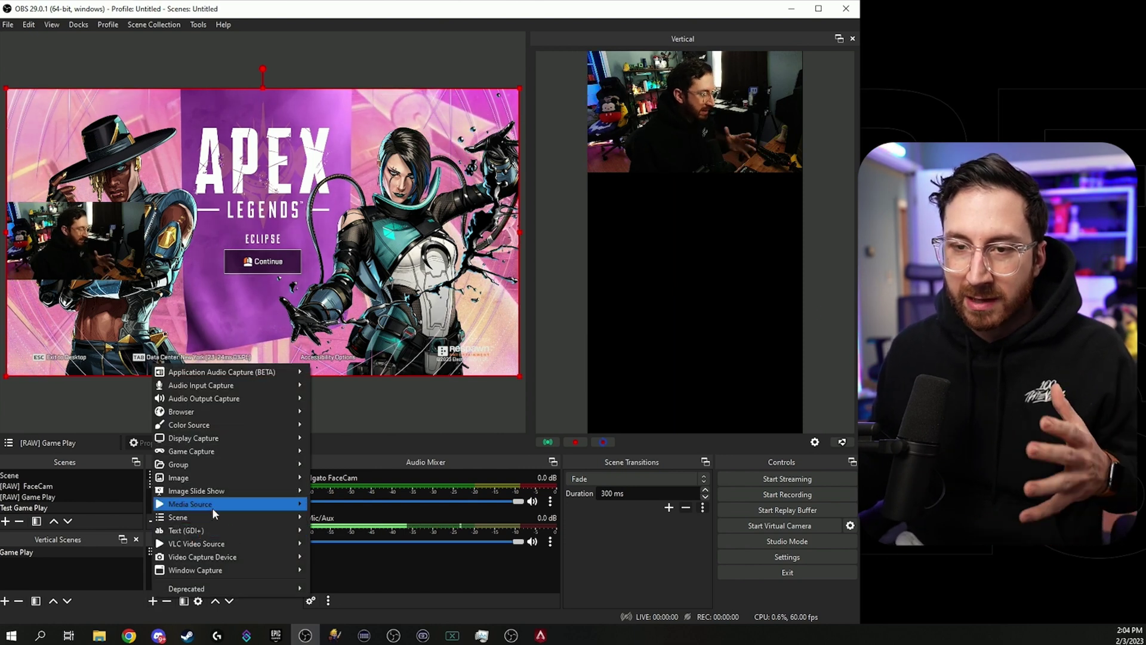
{"action": "mouse_move", "coordinate": [218, 517]}
{"action": "left_click", "coordinate": [358, 537]}
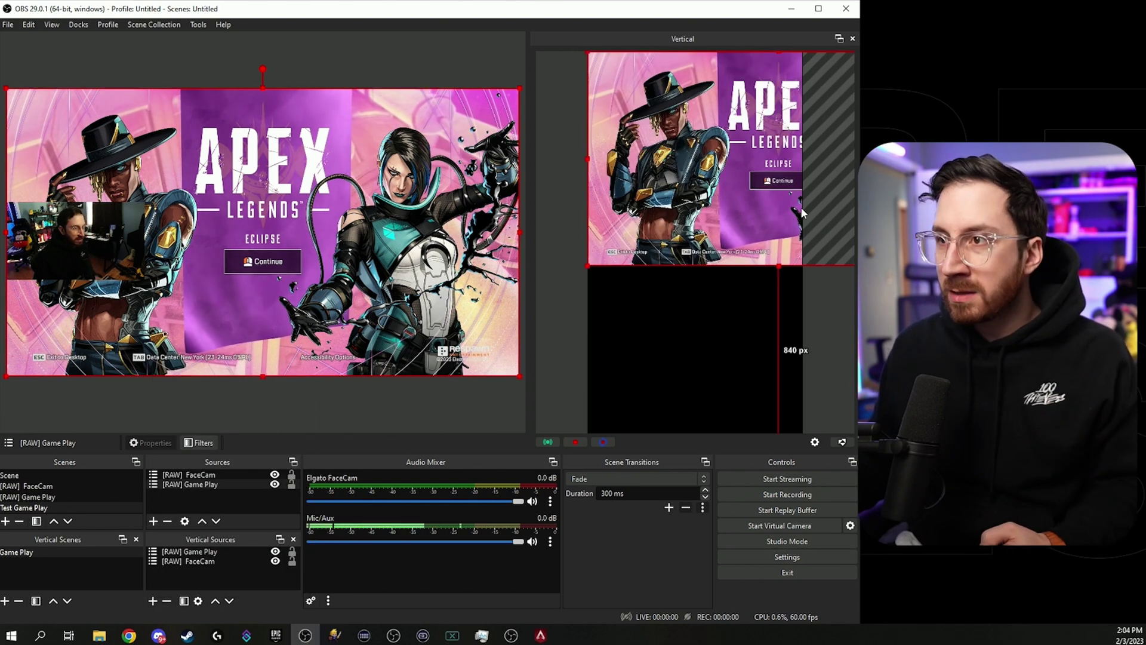
{"action": "left_click_drag", "start_coordinate": [779, 265], "coordinate": [776, 179]}
{"action": "left_click_drag", "start_coordinate": [693, 113], "coordinate": [692, 234]}
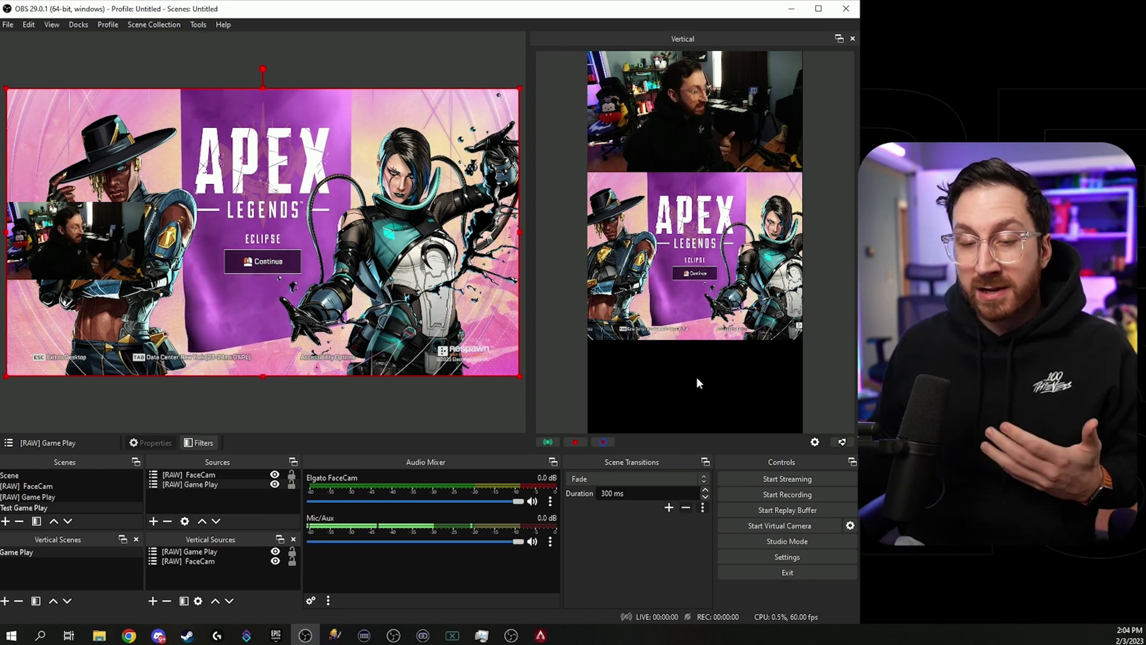
{"action": "double_click", "coordinate": [113, 568]}
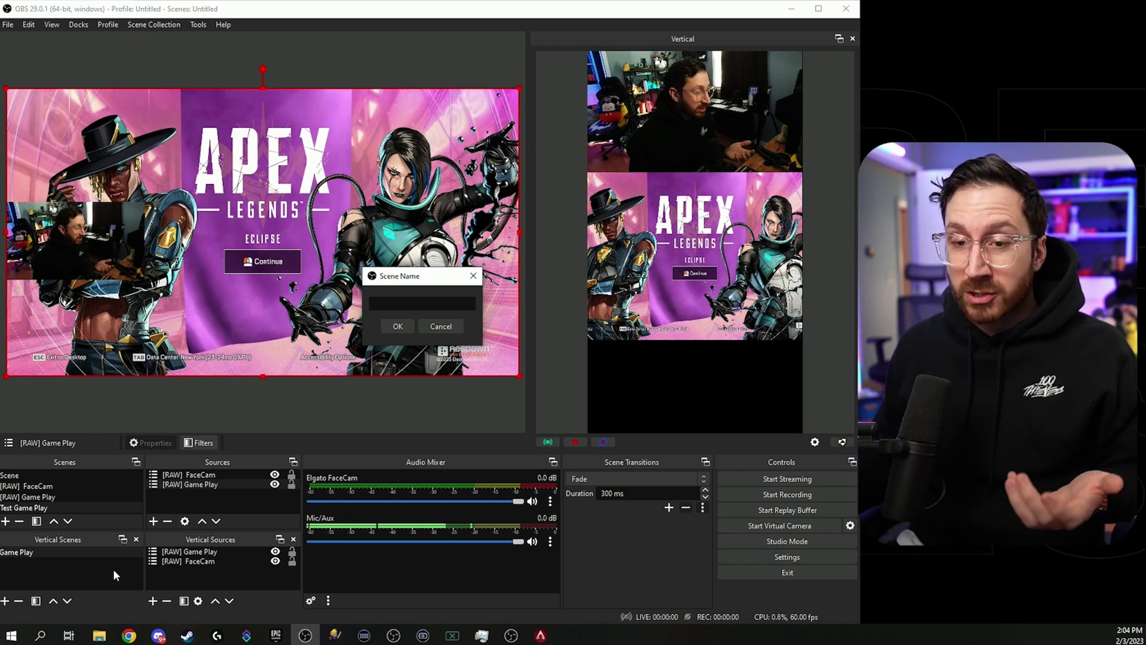
Add an empty vertical scene named 'Just Chatting' to the Vertical Scenes list
{"action": "type", "text": "Just"}
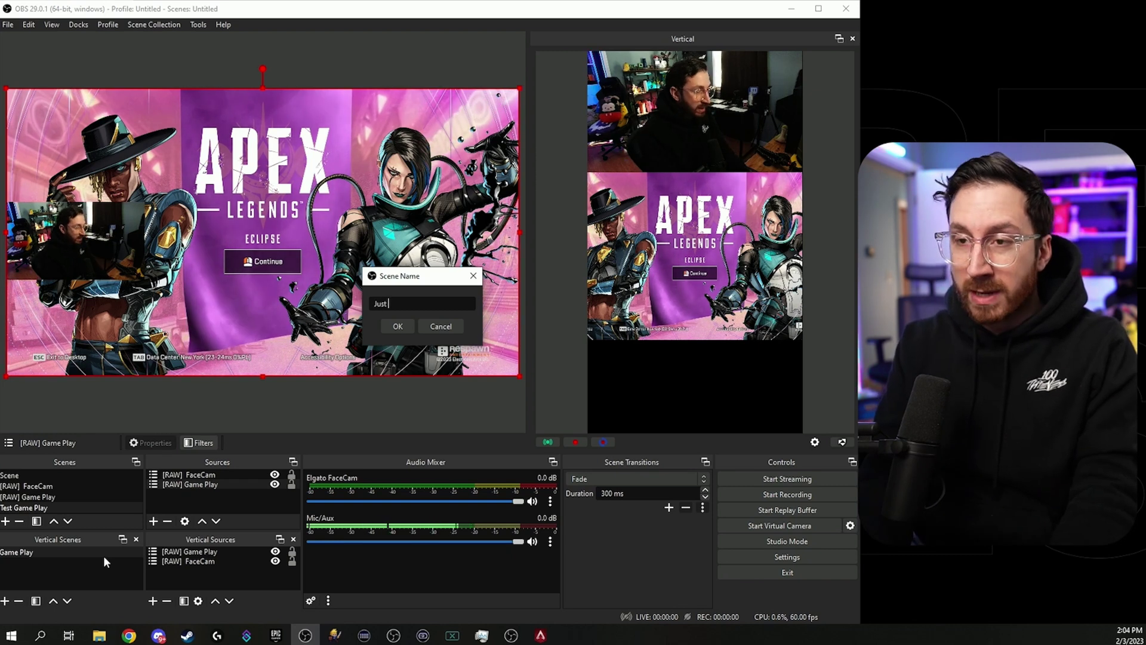
{"action": "type", "text": " Ch"}
{"action": "key", "text": "Escape"}
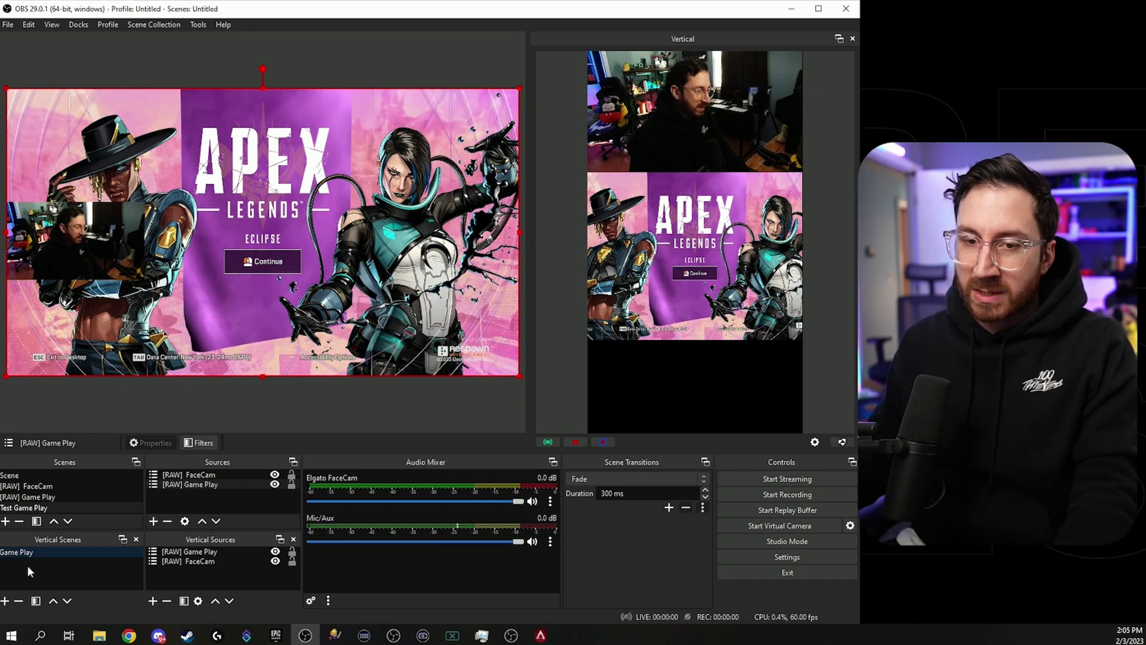
{"action": "left_click", "coordinate": [4, 601]}
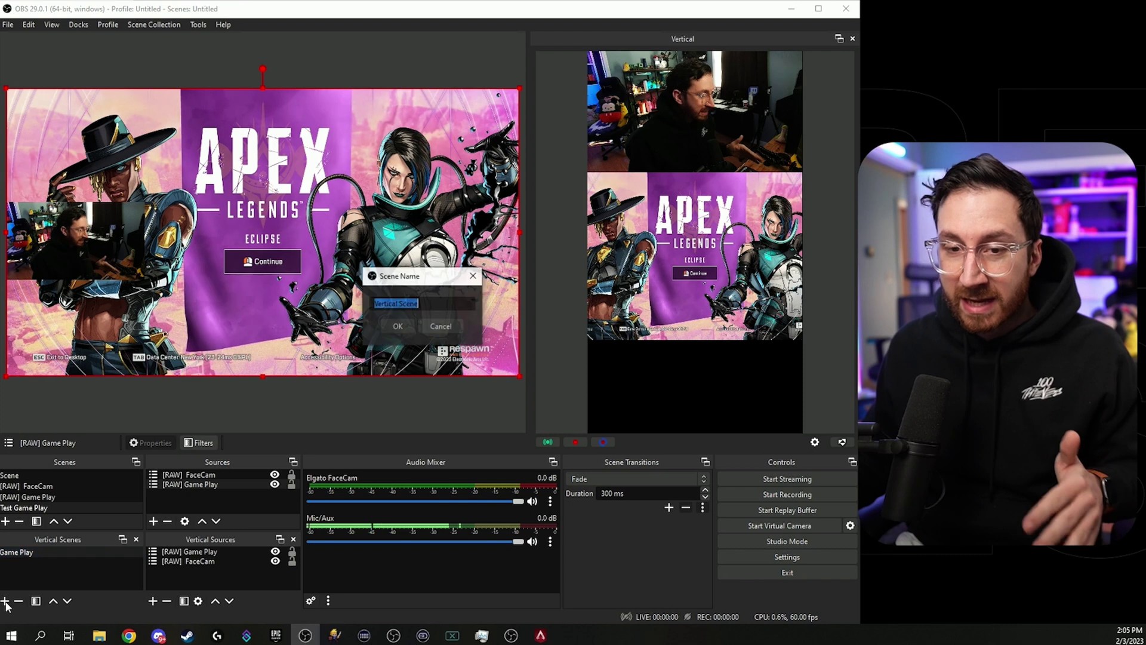
{"action": "type", "text": "Just Chatting"}
{"action": "left_click", "coordinate": [395, 330]}
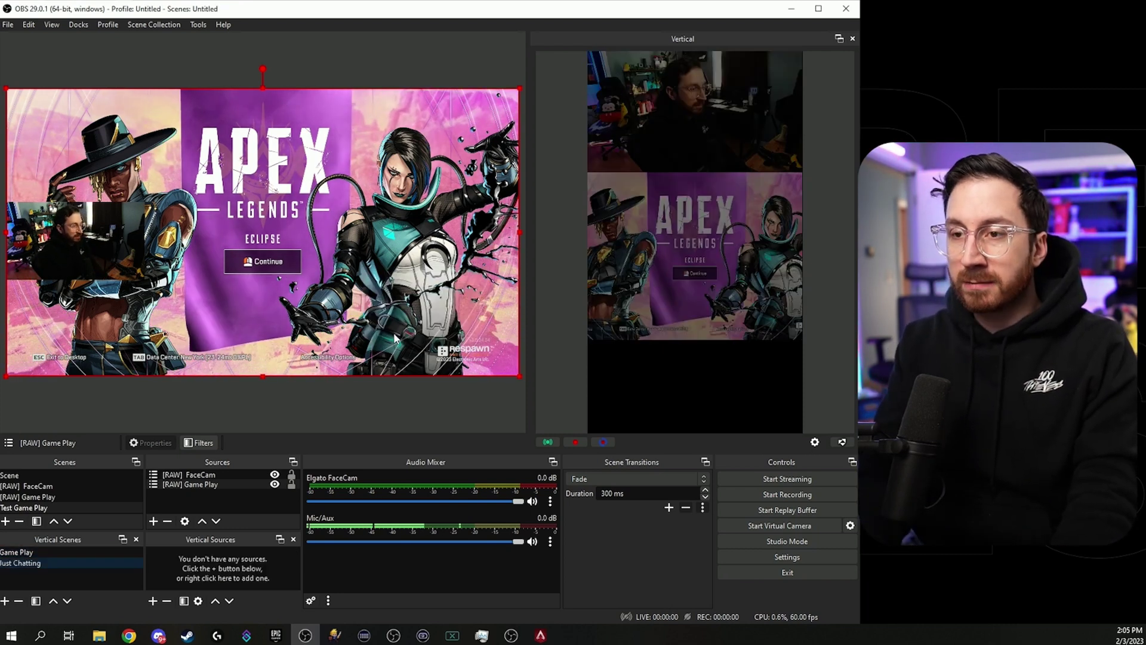
Add [RAW] FaceCam to Just Chatting, enlarge and centre it to fill the canvas, then reselect Game Play
{"action": "left_click", "coordinate": [153, 600]}
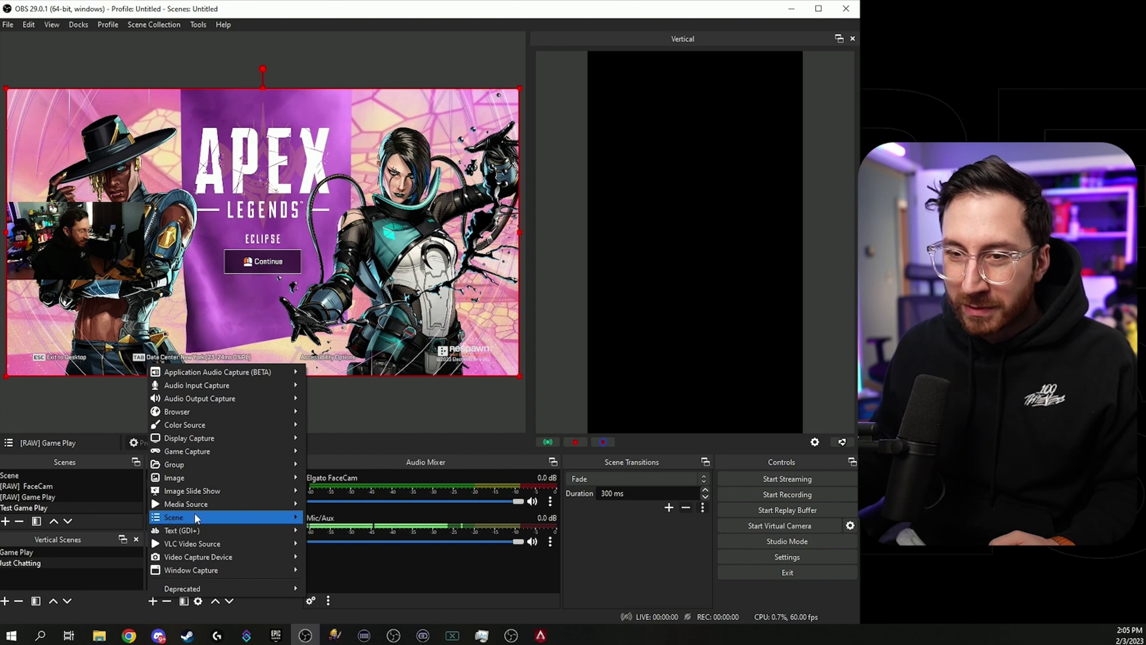
{"action": "mouse_move", "coordinate": [218, 517]}
{"action": "left_click", "coordinate": [358, 559]}
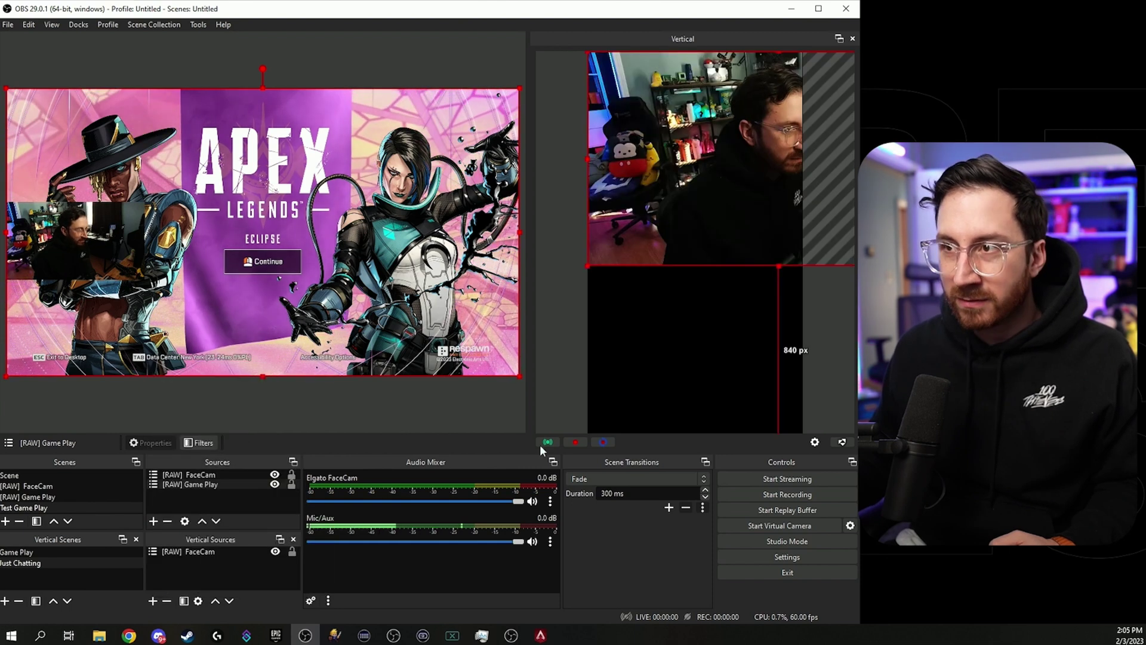
{"action": "left_click_drag", "start_coordinate": [779, 265], "coordinate": [695, 173]}
{"action": "left_click_drag", "start_coordinate": [707, 132], "coordinate": [704, 259]}
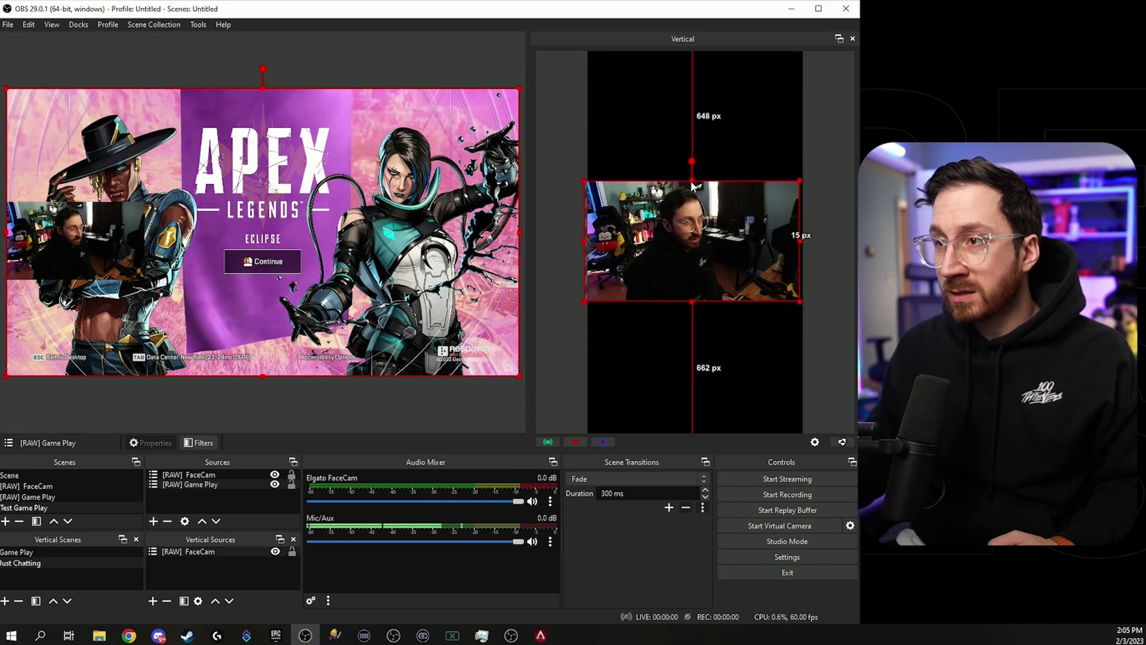
{"action": "left_click_drag", "start_coordinate": [800, 301], "coordinate": [854, 333]}
{"action": "mouse_move", "coordinate": [669, 227]}
{"action": "left_mouse_down"}
{"action": "mouse_move", "coordinate": [663, 137]}
{"action": "mouse_move", "coordinate": [655, 210]}
{"action": "left_mouse_up"}
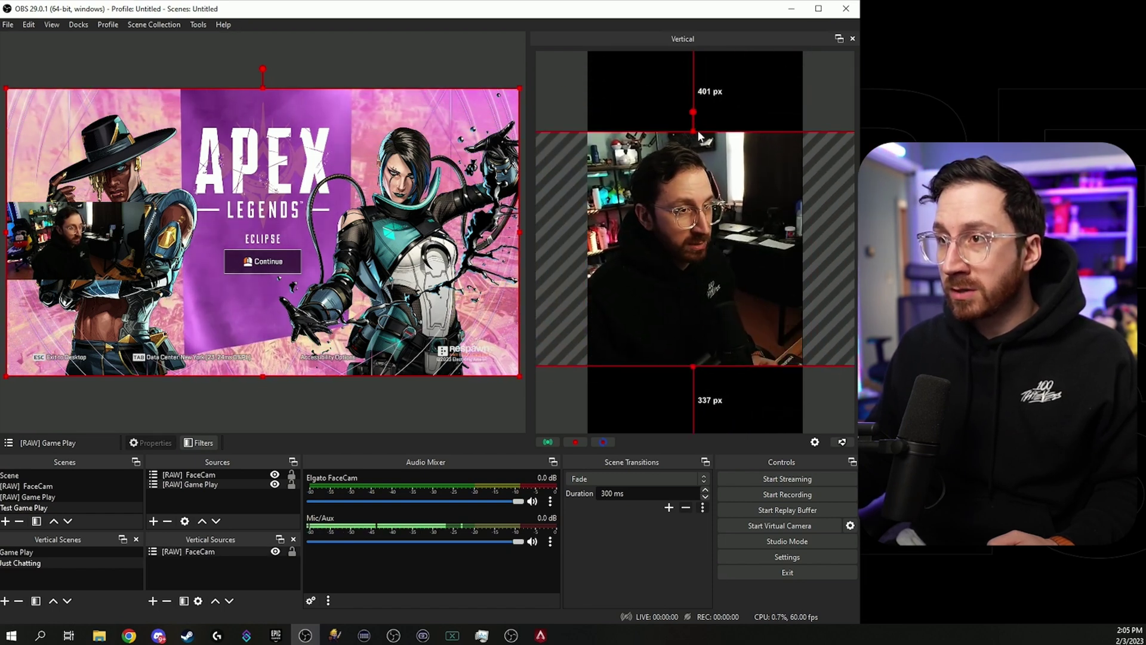
{"action": "left_click_drag", "start_coordinate": [690, 130], "coordinate": [695, 91]}
{"action": "left_click_drag", "start_coordinate": [705, 197], "coordinate": [704, 202]}
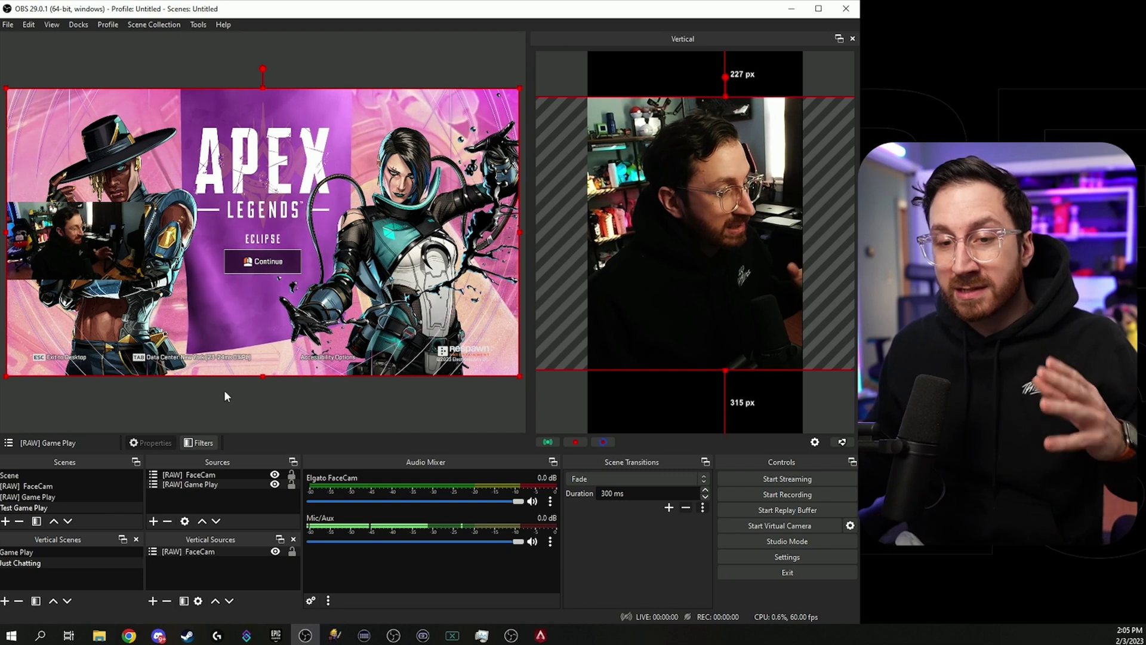
{"action": "left_click", "coordinate": [66, 552]}
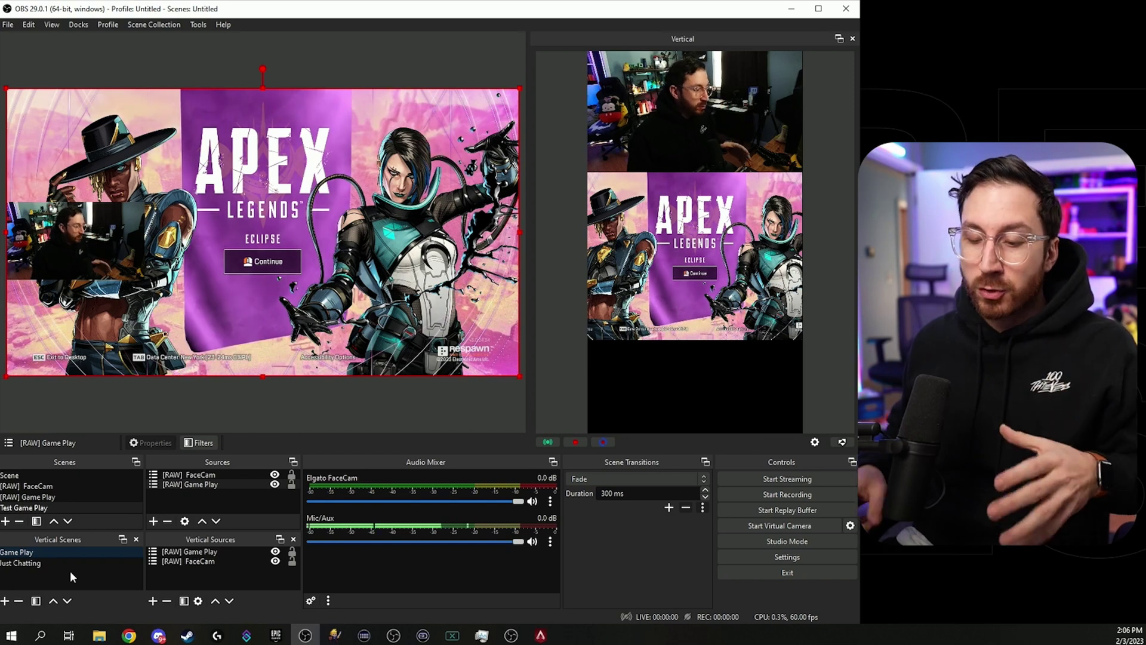
Show the Linked Scenes submenu for the Game Play vertical scene
{"action": "right_click", "coordinate": [17, 555]}
{"action": "mouse_move", "coordinate": [46, 534]}
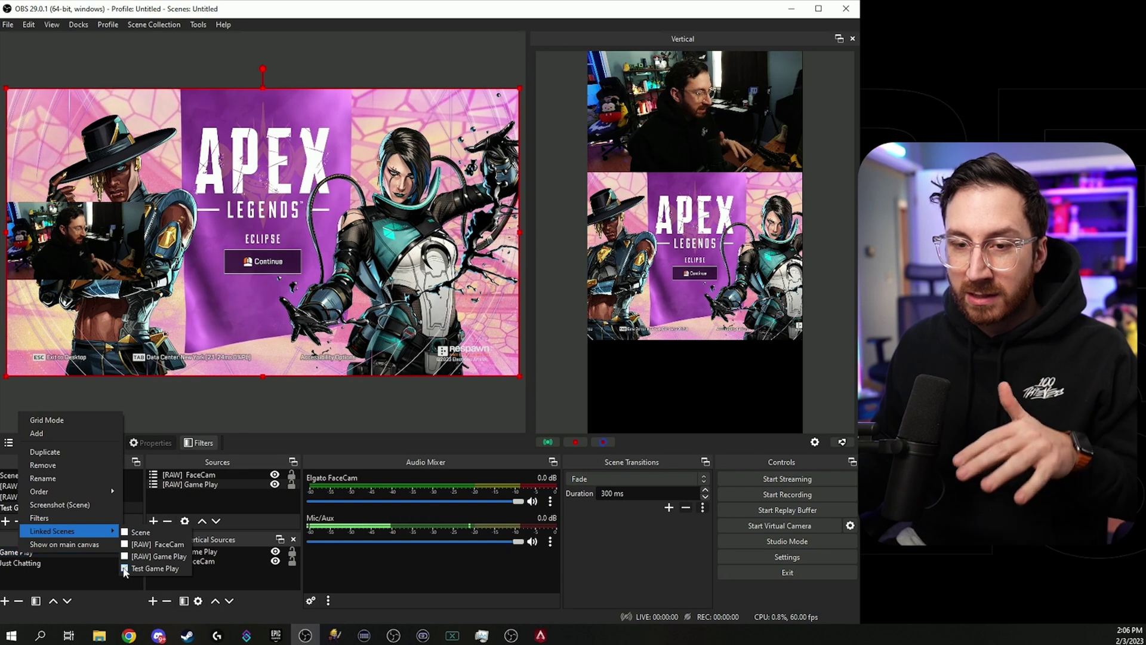
Switch to Just Chatting, then select [RAW] Game Play and Test Game Play to bring back the stacked layout
{"action": "left_click", "coordinate": [96, 580]}
{"action": "left_click", "coordinate": [27, 561]}
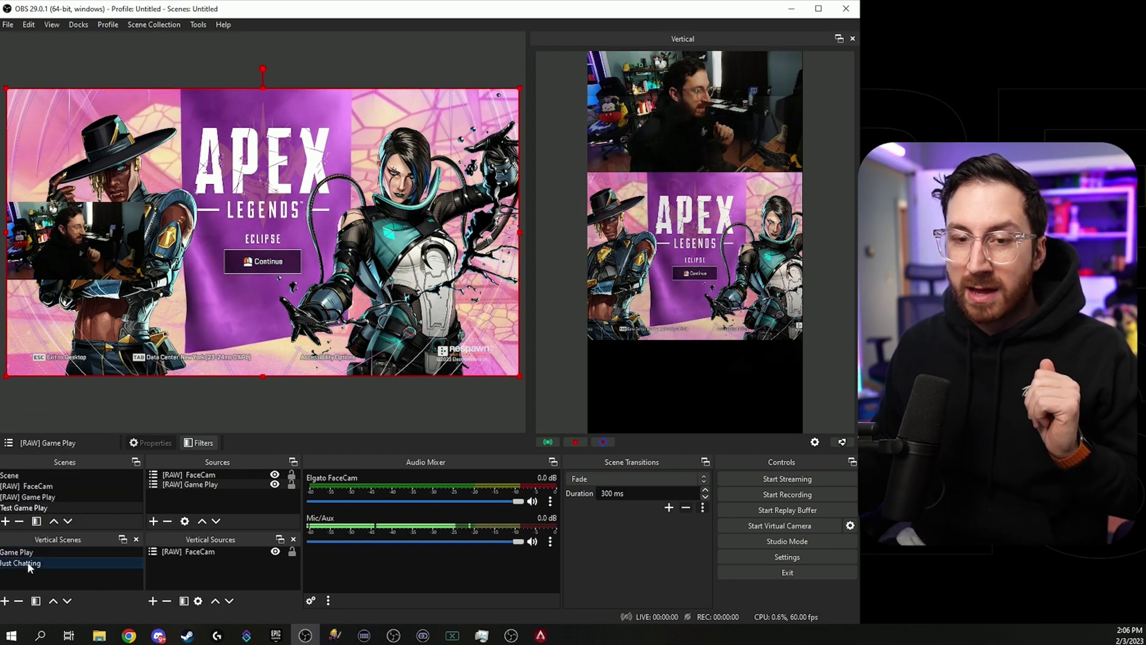
{"action": "left_click", "coordinate": [47, 496]}
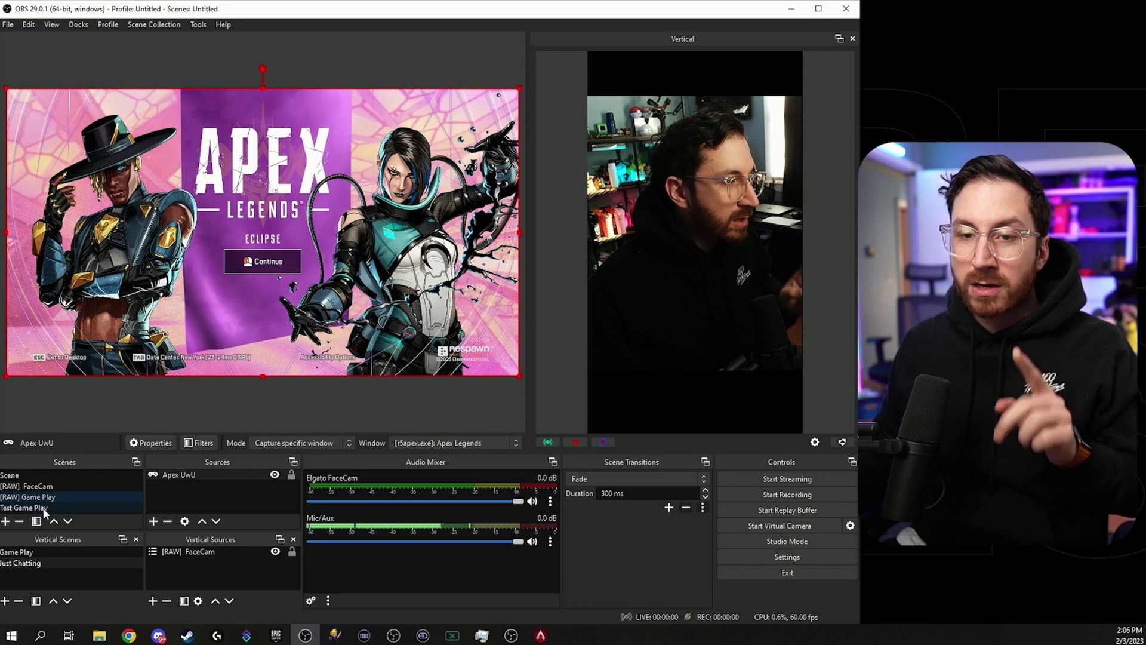
{"action": "left_click", "coordinate": [45, 508]}
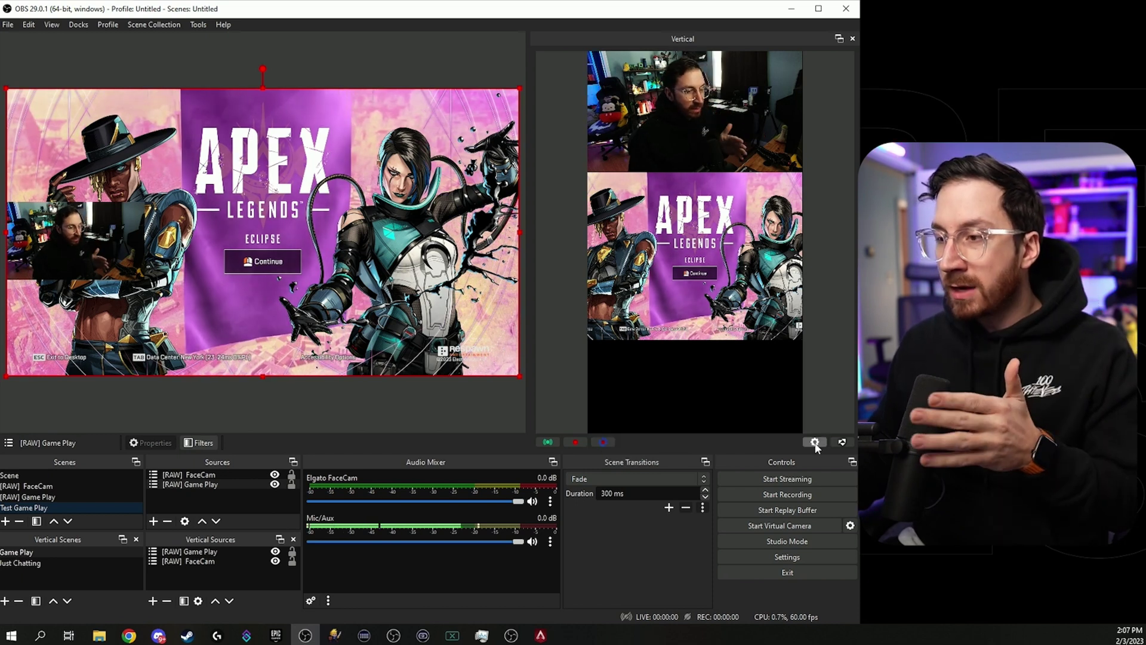
Open Vertical Settings (1080x1920, 6000 Kbps video, 320 audio) and list the audio bitrate options
{"action": "left_click", "coordinate": [815, 443]}
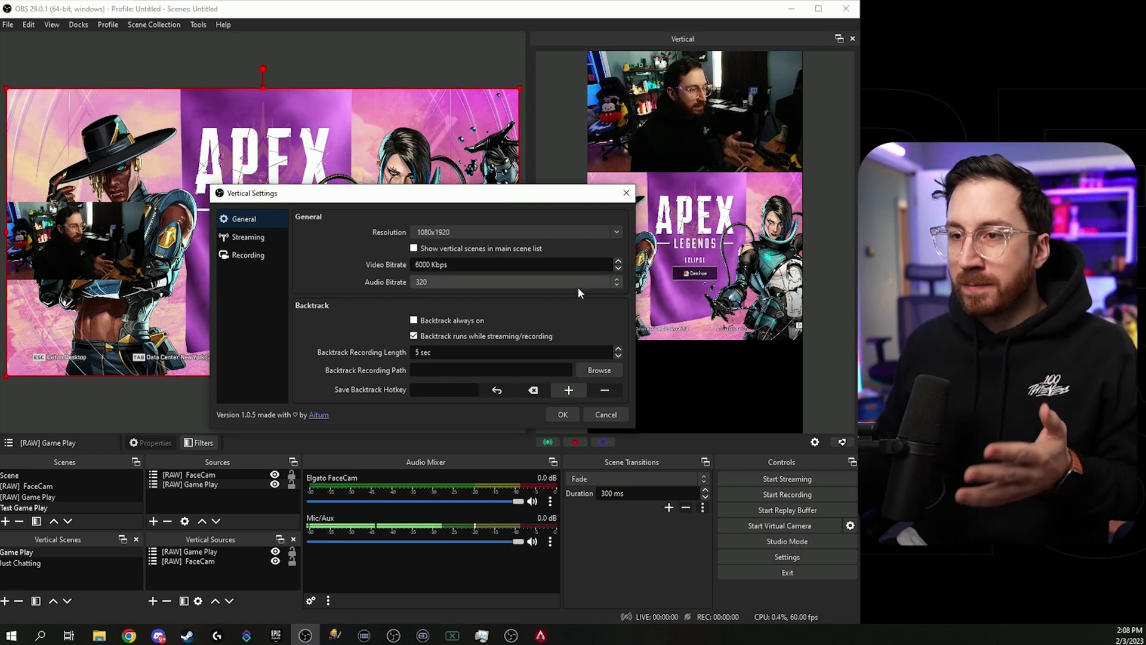
{"action": "left_click", "coordinate": [478, 281]}
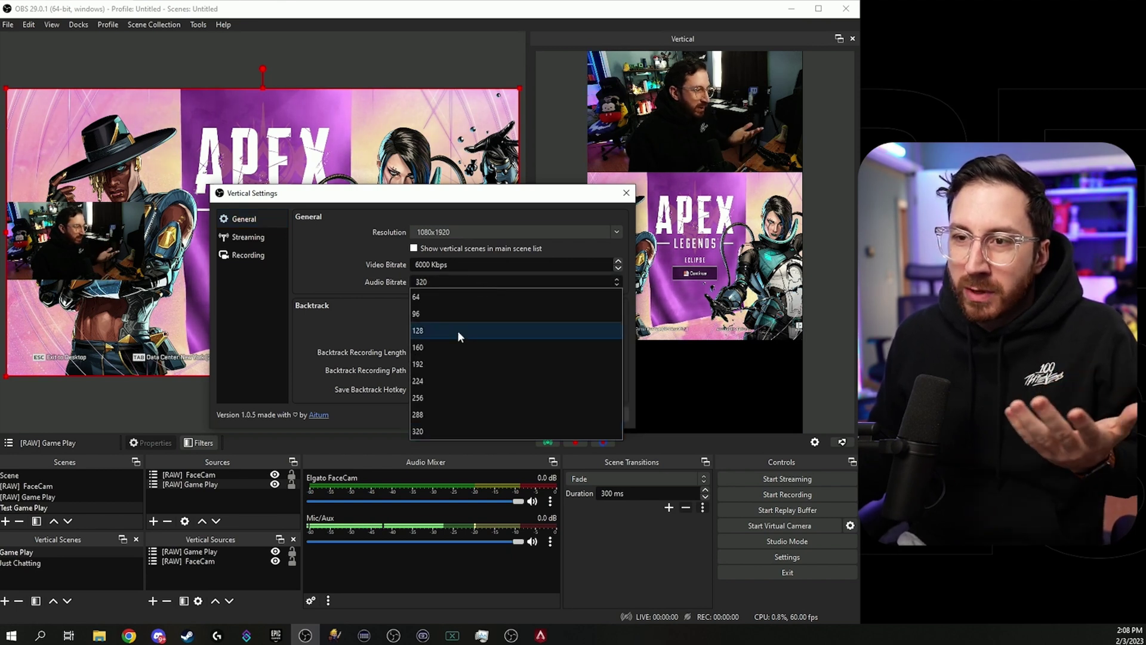
In the General tab, choose 160 audio bitrate and enter 120 sec as Backtrack Recording Length
{"action": "left_click", "coordinate": [481, 278]}
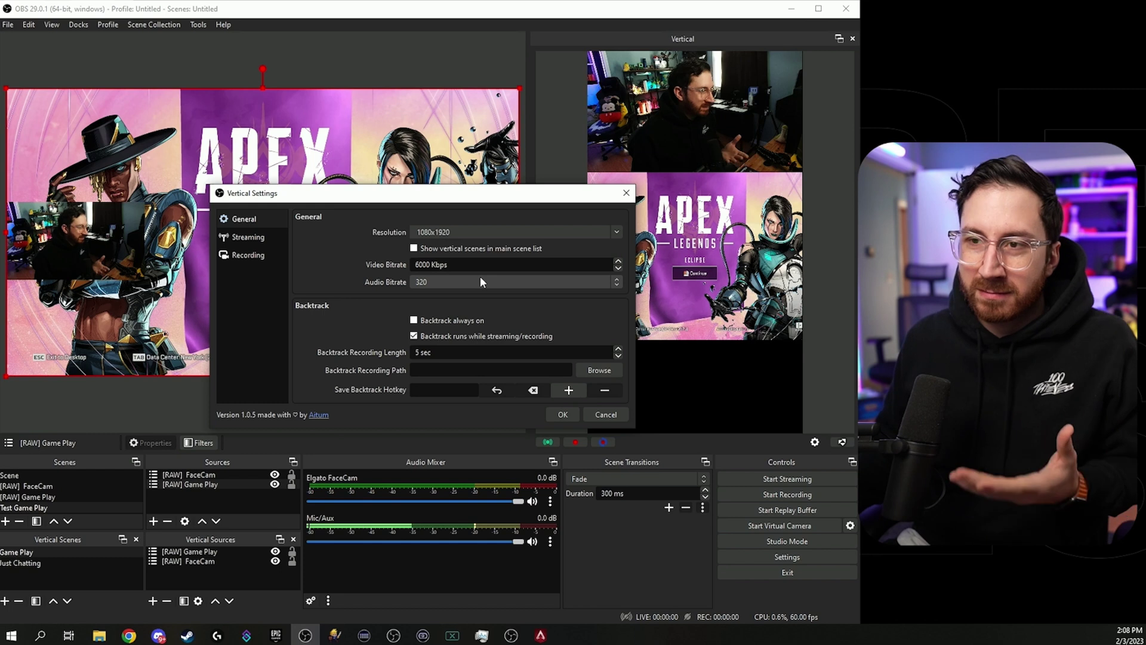
{"action": "left_click", "coordinate": [482, 278]}
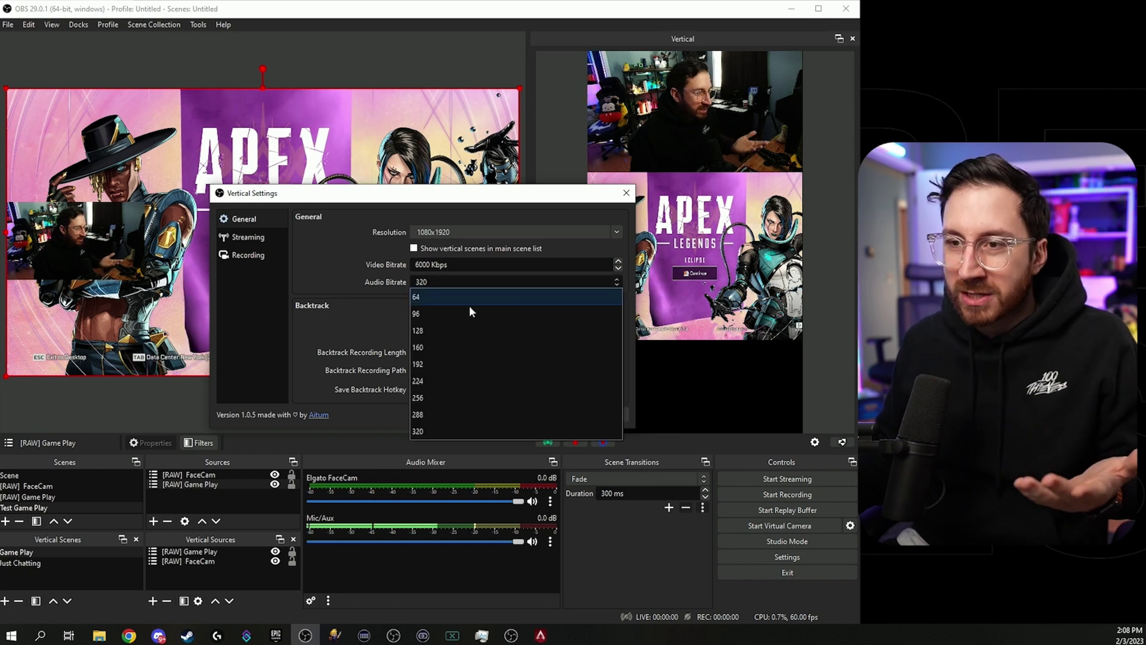
{"action": "left_click", "coordinate": [436, 346]}
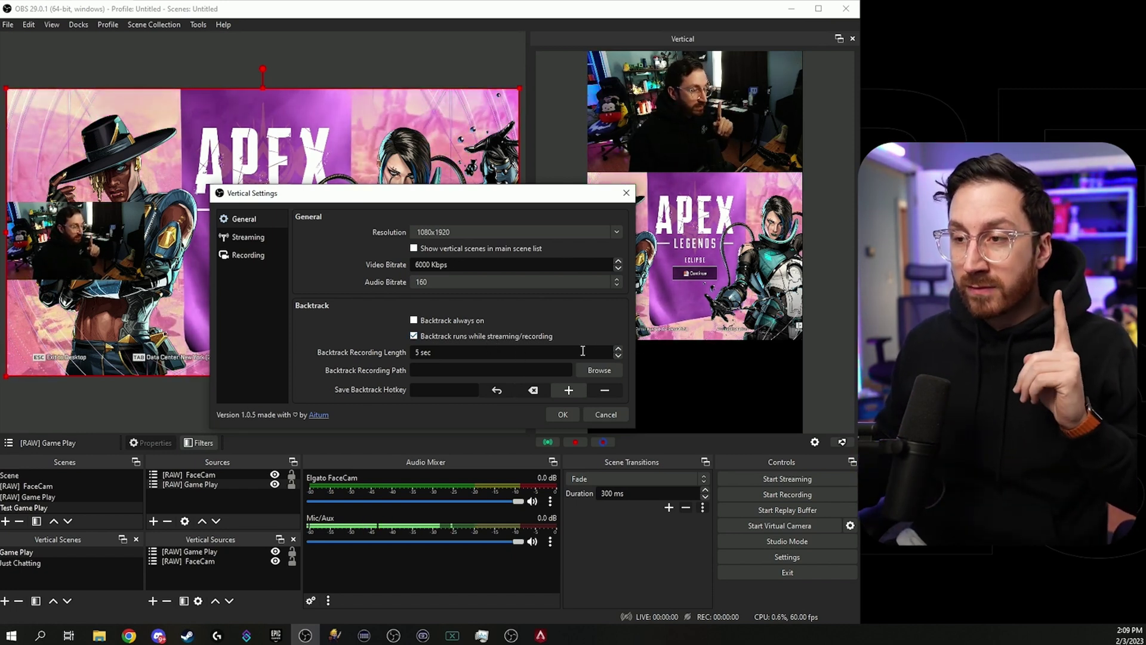
{"action": "type", "text": "2"}
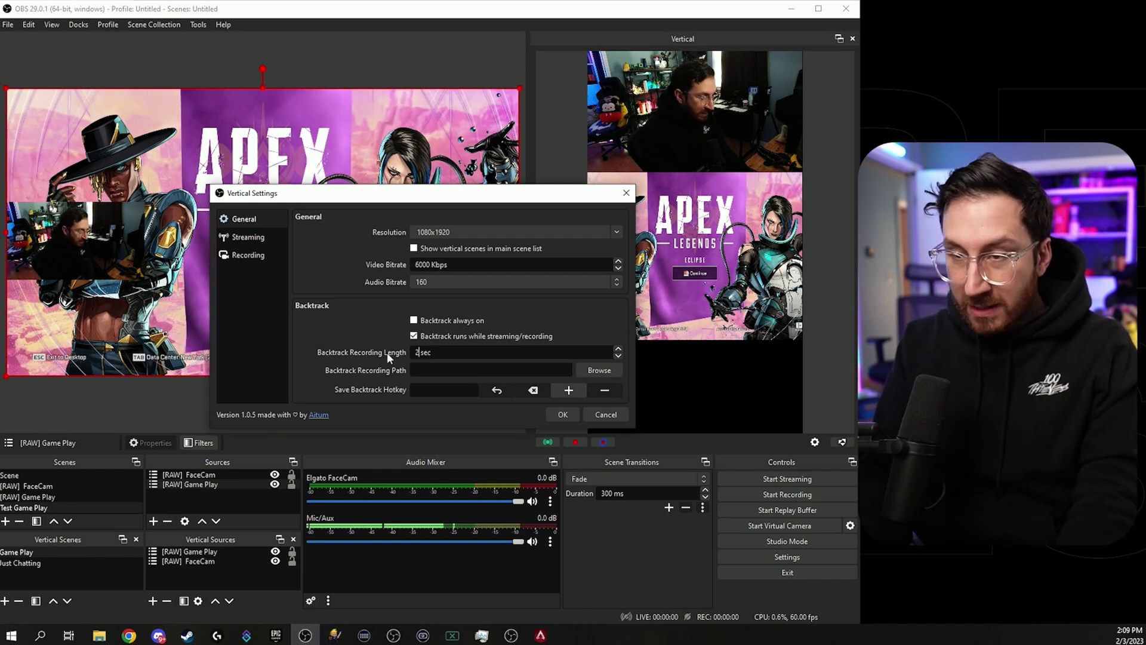
{"action": "key", "text": "BackSpace"}
{"action": "type", "text": "120"}
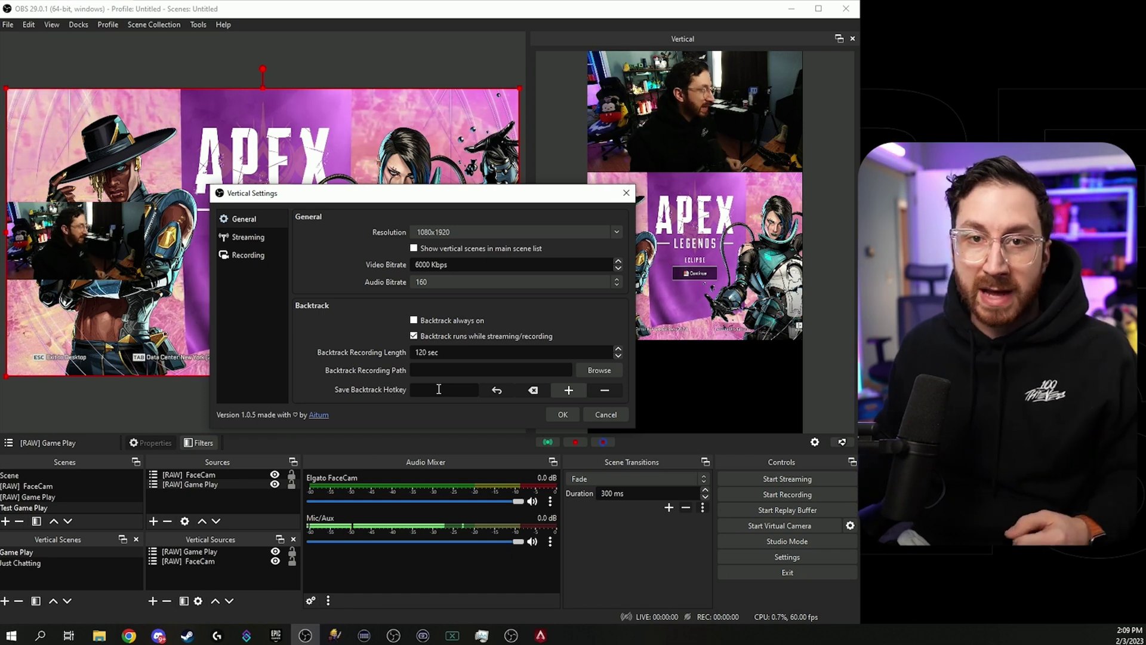
Show the vertical Streaming settings in OBS, then open the TikTok profile page in Chrome
{"action": "left_click", "coordinate": [248, 237]}
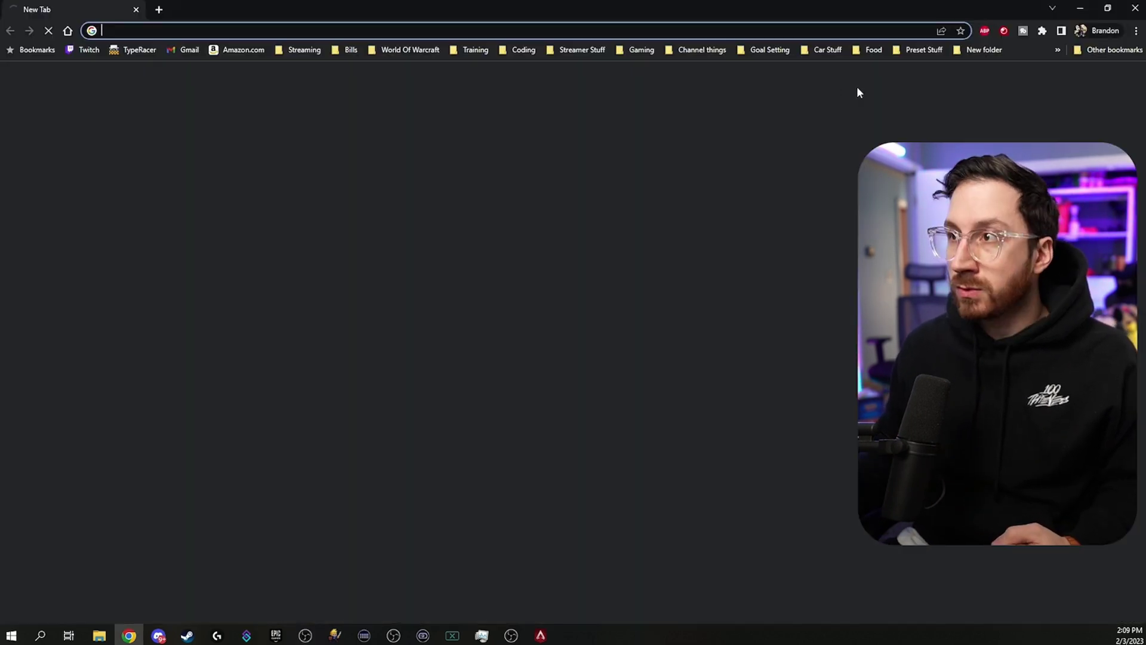
{"action": "type", "text": "tiktok.com/@iambpala?lang=en"}
{"action": "key", "text": "Return"}
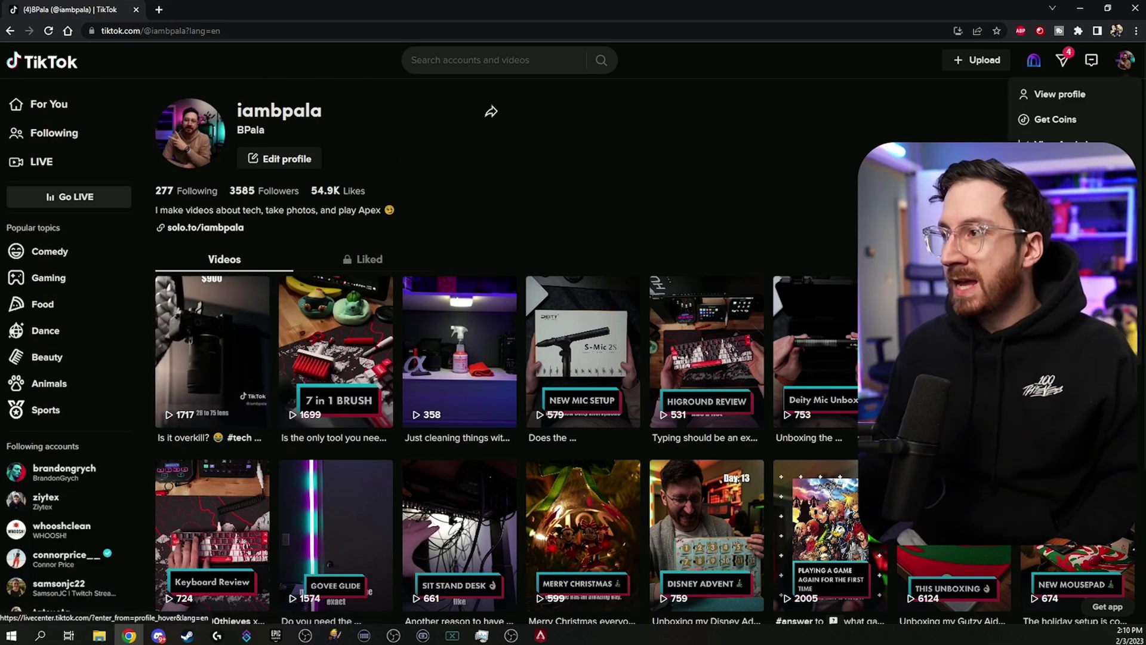
Open TikTok LIVE Center's LIVE Room in a maximized Chrome, showing empty Server URL and Stream key
{"action": "left_click_drag", "start_coordinate": [860, 10], "coordinate": [415, 26]}
{"action": "mouse_move", "coordinate": [533, 78]}
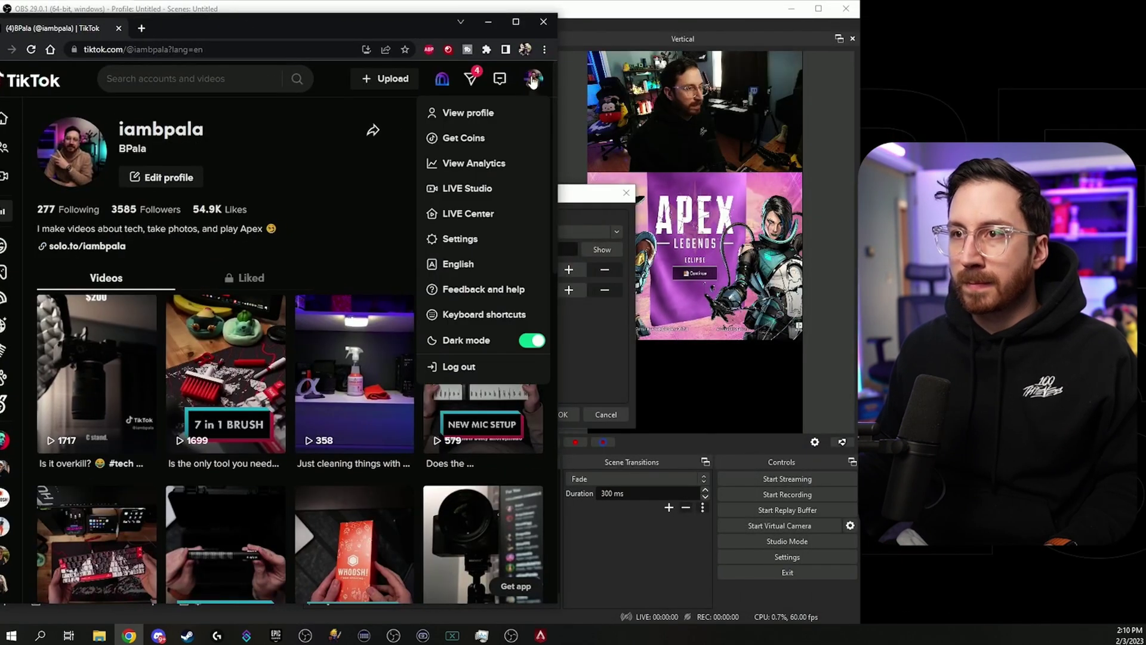
{"action": "left_click", "coordinate": [474, 215]}
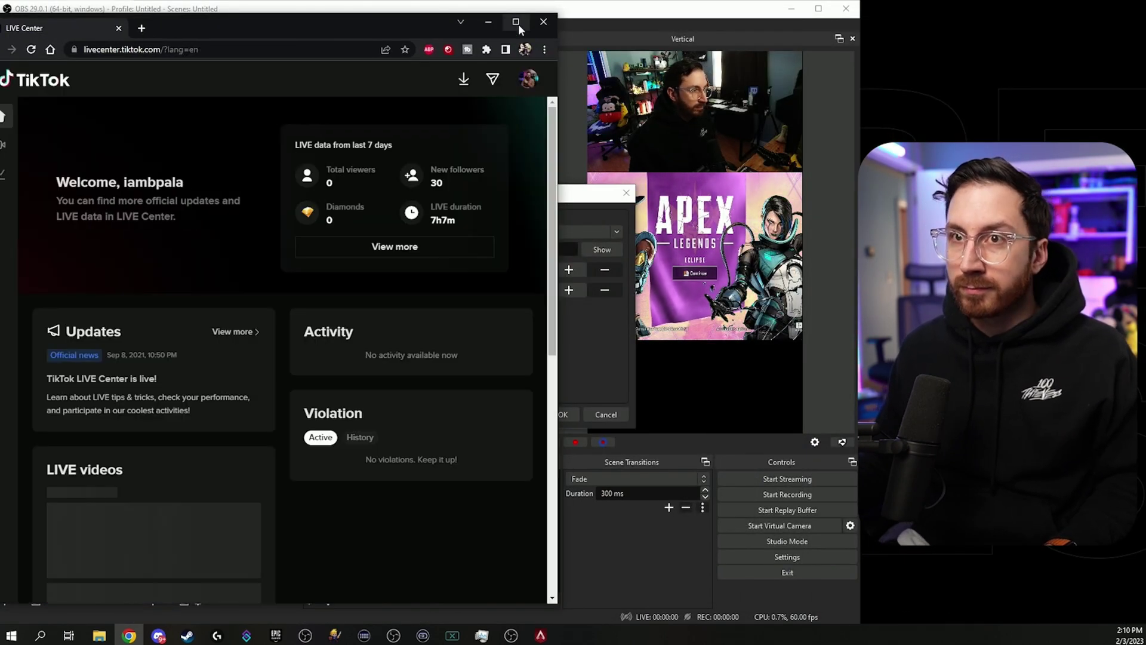
{"action": "left_click", "coordinate": [515, 22]}
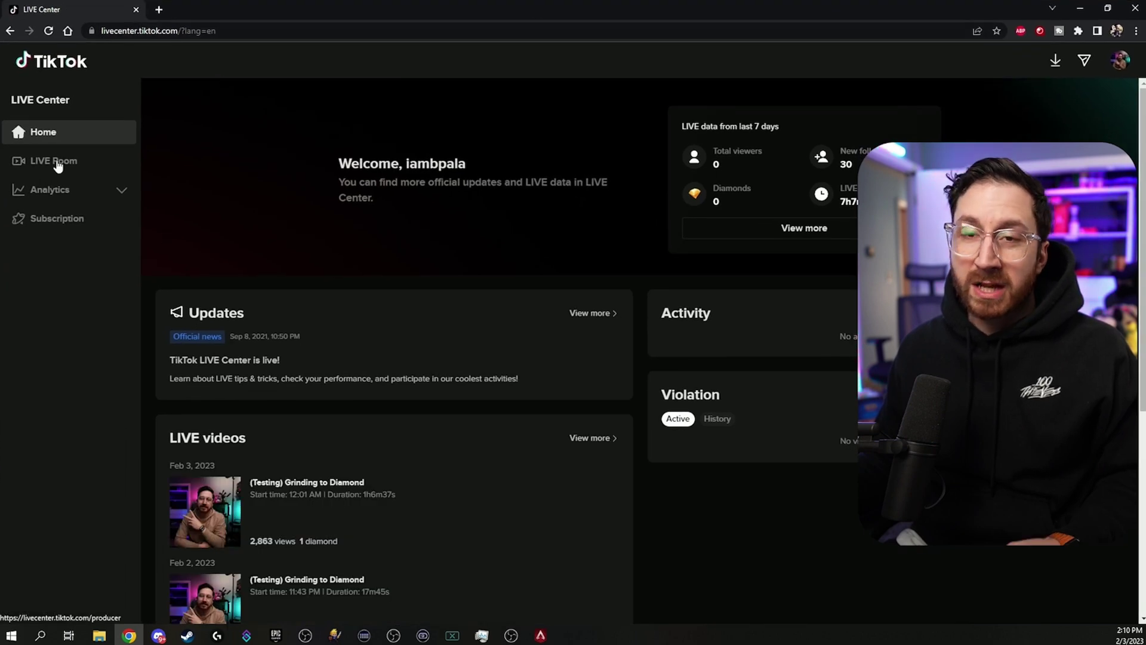
{"action": "left_click", "coordinate": [58, 162]}
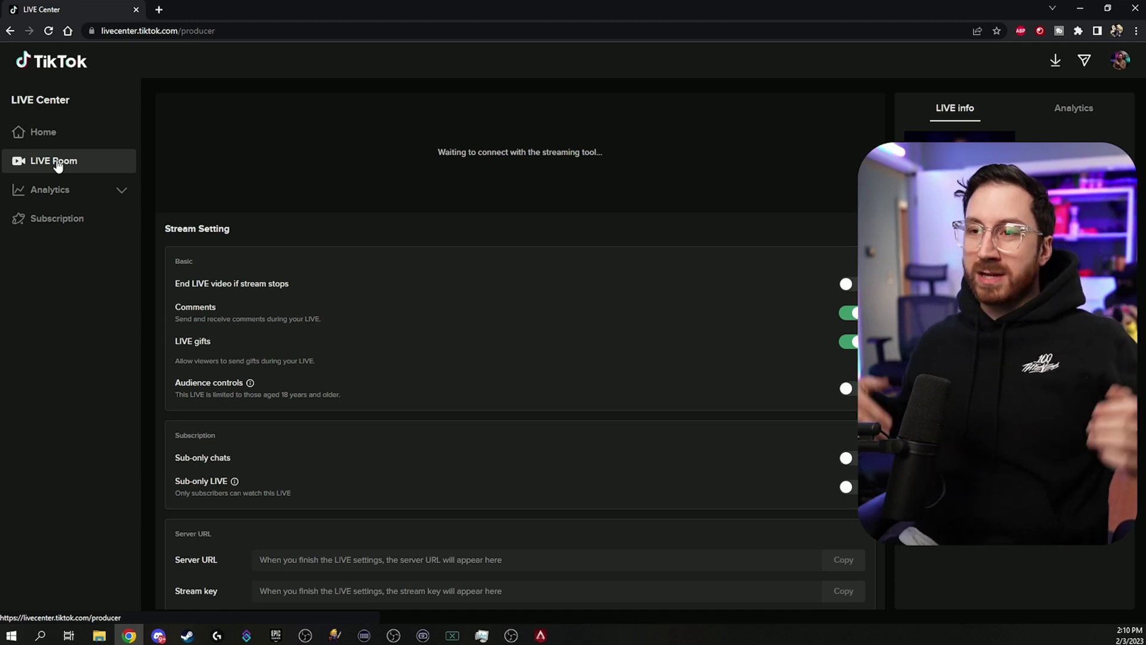
{"action": "scroll", "coordinate": [551, 349], "scroll_direction": "down", "scroll_amount": 1}
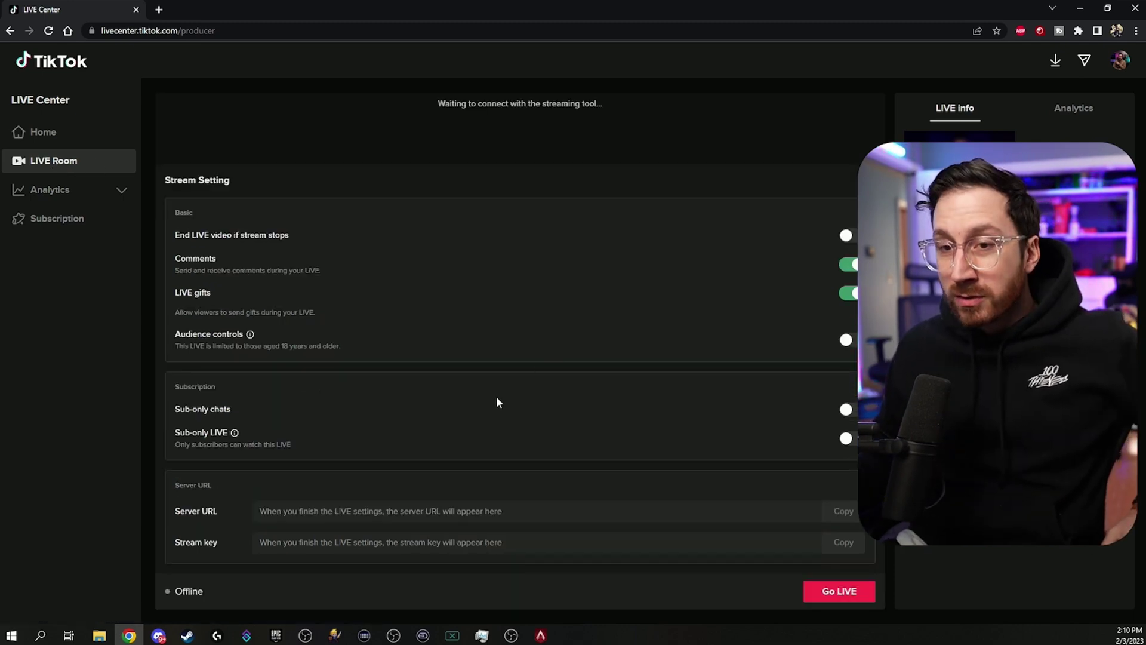
Start a new LIVE with topic Gaming / Apex Legends, then choose Later instead of going live
{"action": "left_click", "coordinate": [830, 594]}
{"action": "left_click", "coordinate": [475, 285]}
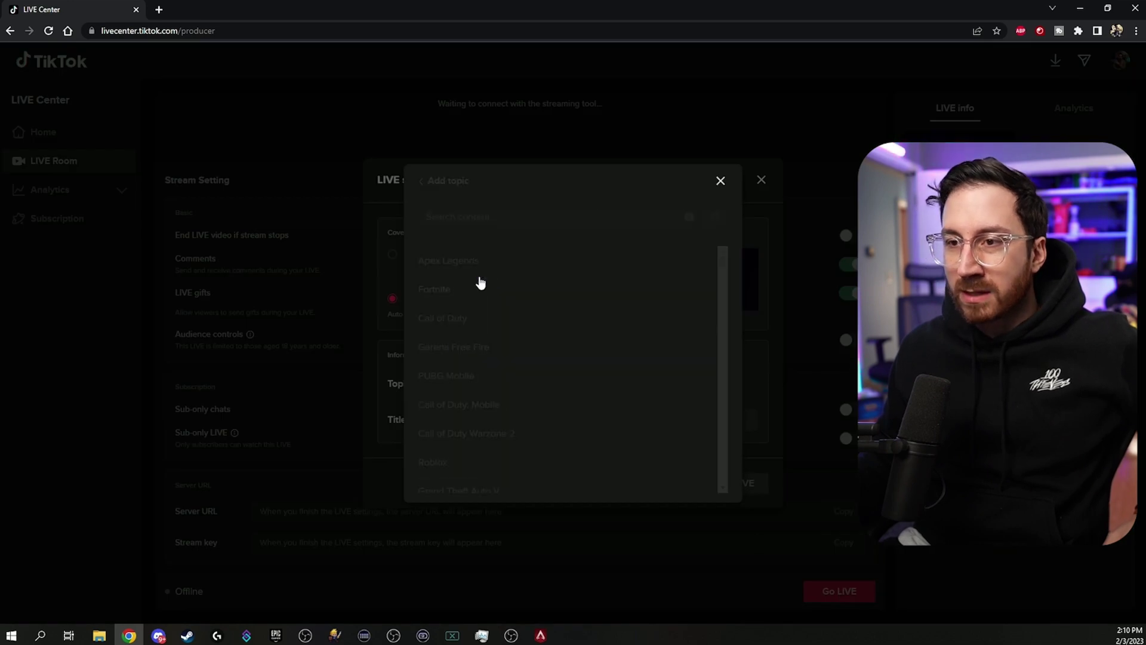
{"action": "left_click", "coordinate": [474, 260]}
{"action": "left_click", "coordinate": [721, 478]}
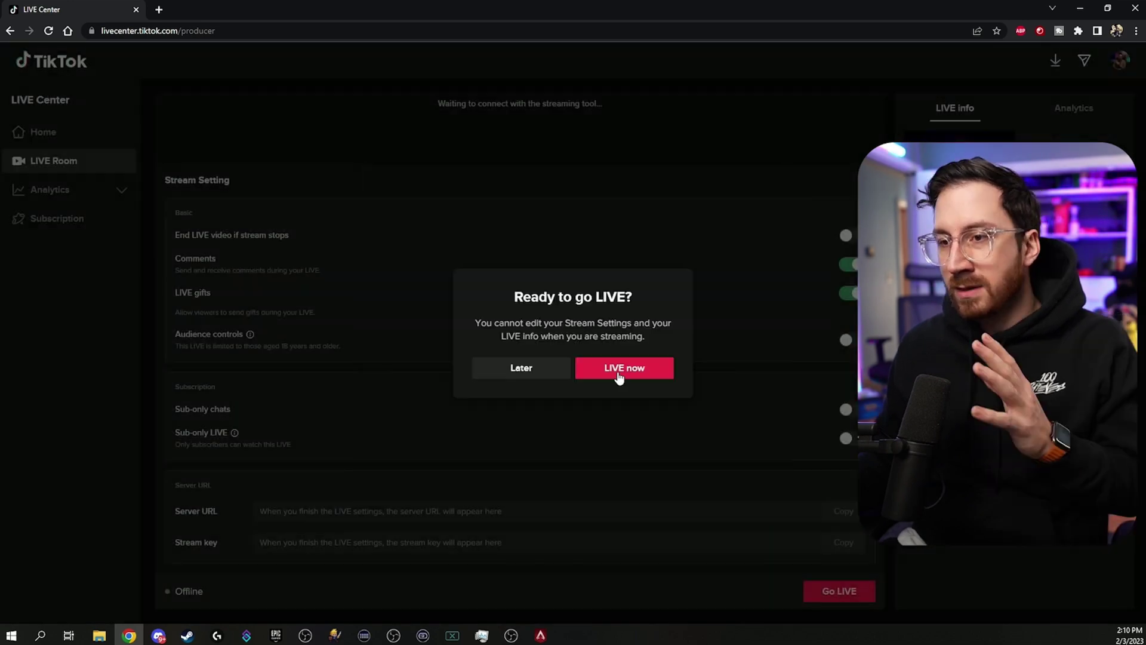
{"action": "left_click", "coordinate": [540, 372]}
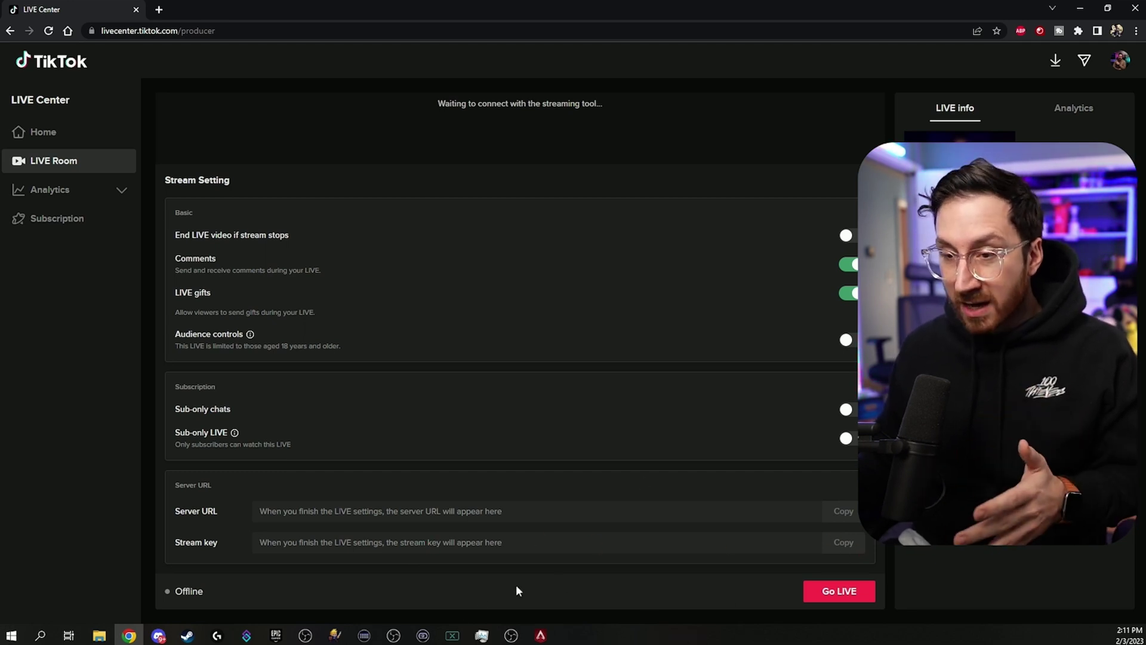
Return to OBS's vertical Streaming page, click into the empty Key field, then show the Recording page
{"action": "mouse_move", "coordinate": [452, 635]}
{"action": "left_click", "coordinate": [448, 582]}
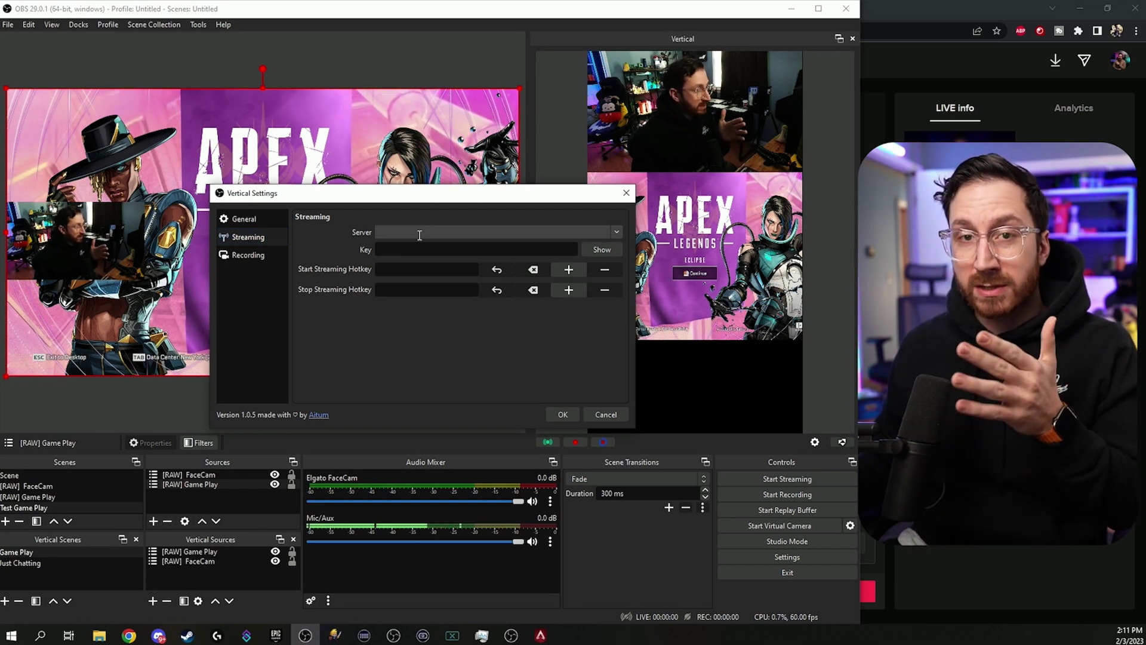
{"action": "left_click", "coordinate": [393, 250]}
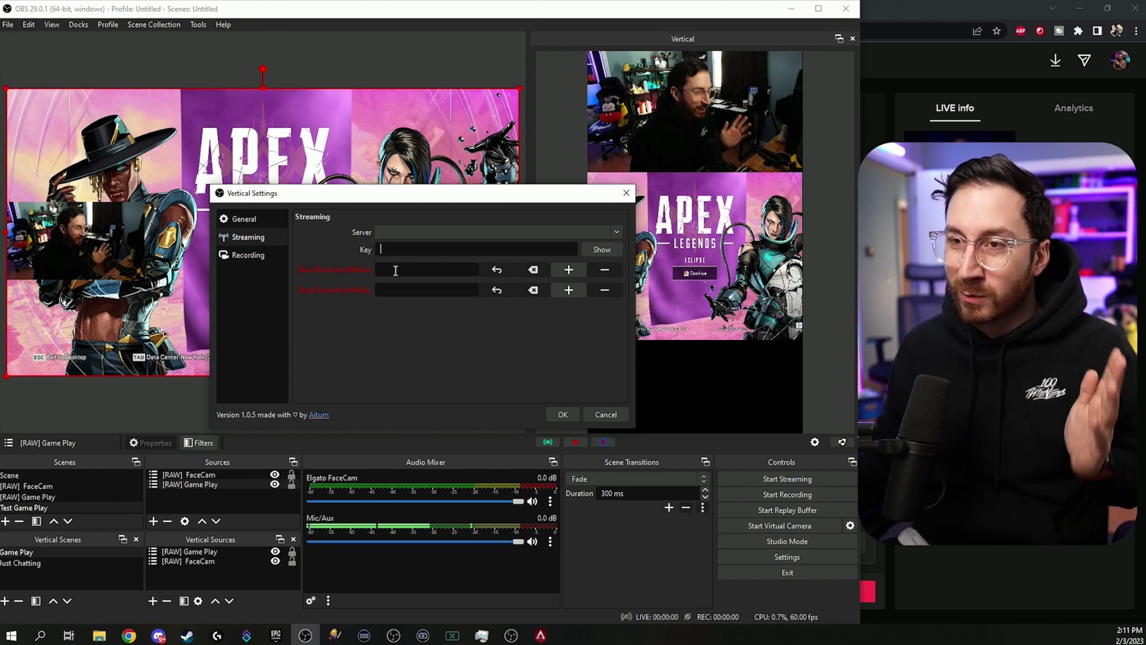
{"action": "left_click", "coordinate": [235, 255]}
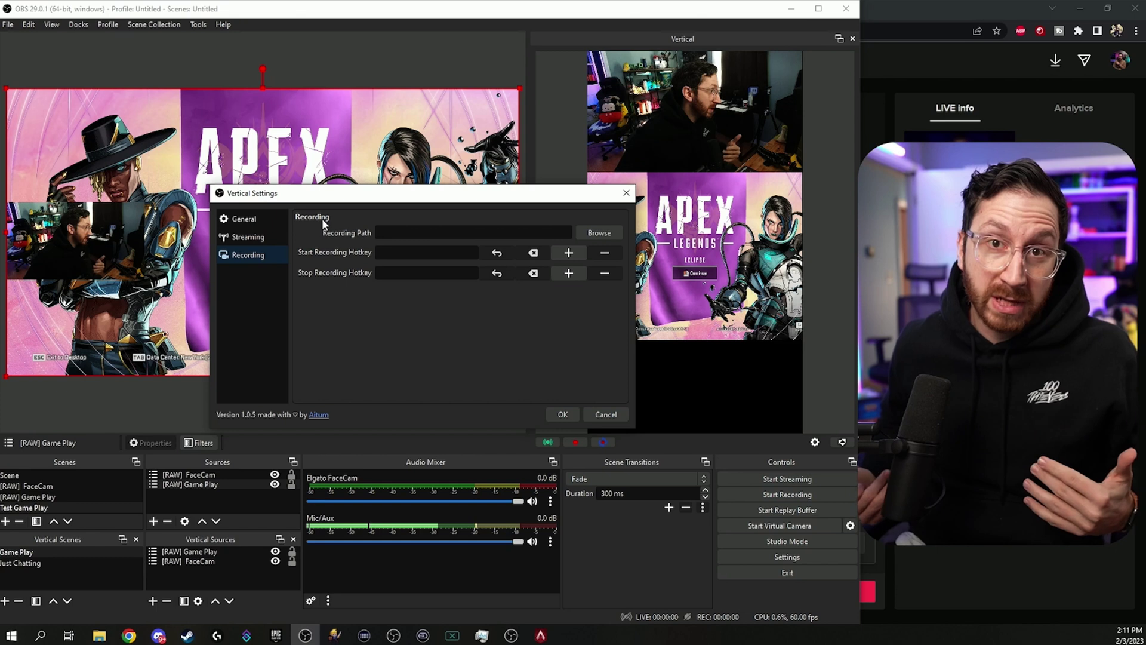
Save and close the Vertical Settings with OK
{"action": "left_click", "coordinate": [563, 413]}
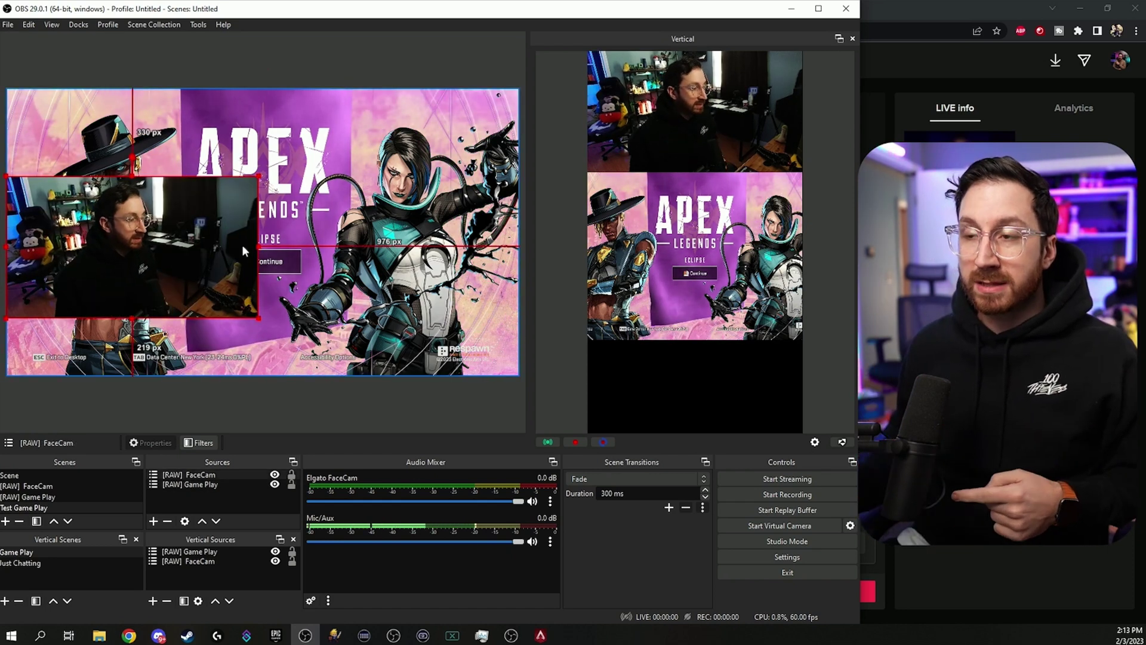
Crop the webcam's sides on the vertical canvas and lower the horizontal FaceCam to 323 px from top
{"action": "left_click", "coordinate": [720, 322]}
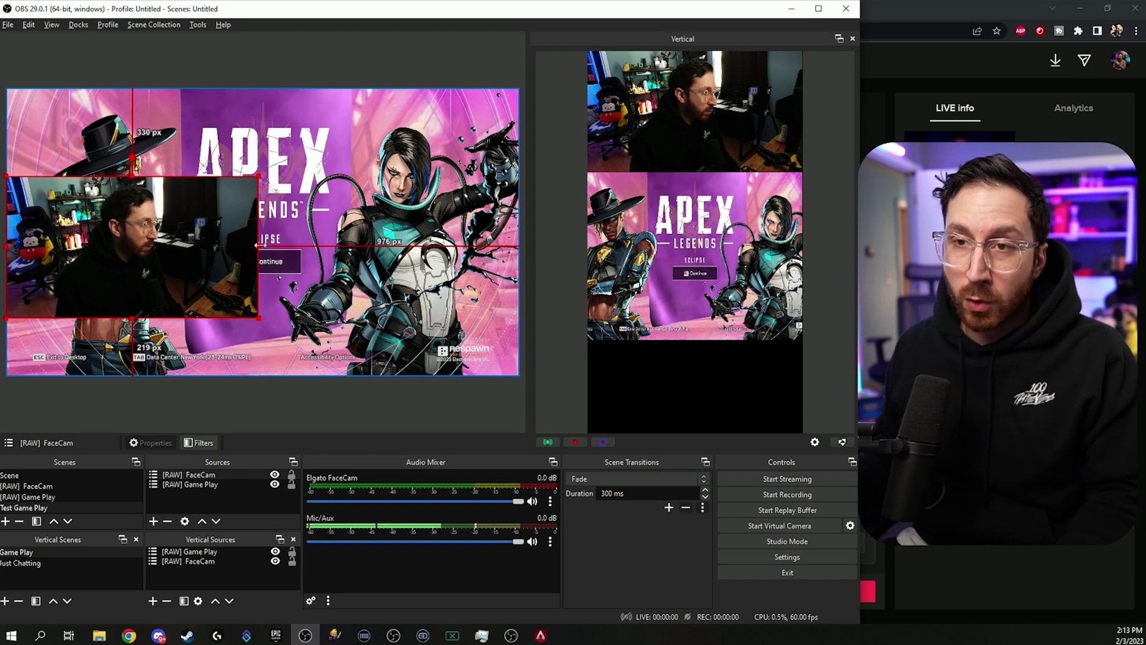
{"action": "left_click_drag", "start_coordinate": [266, 260], "coordinate": [173, 261]}
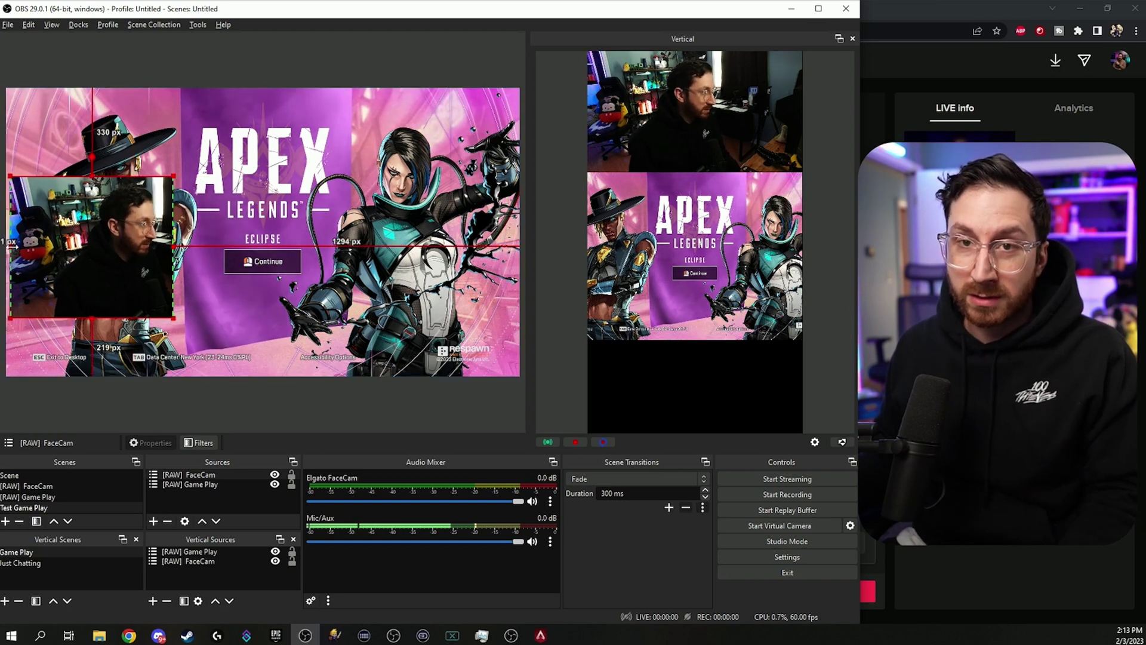
{"action": "left_click_drag", "start_coordinate": [16, 252], "coordinate": [96, 235]}
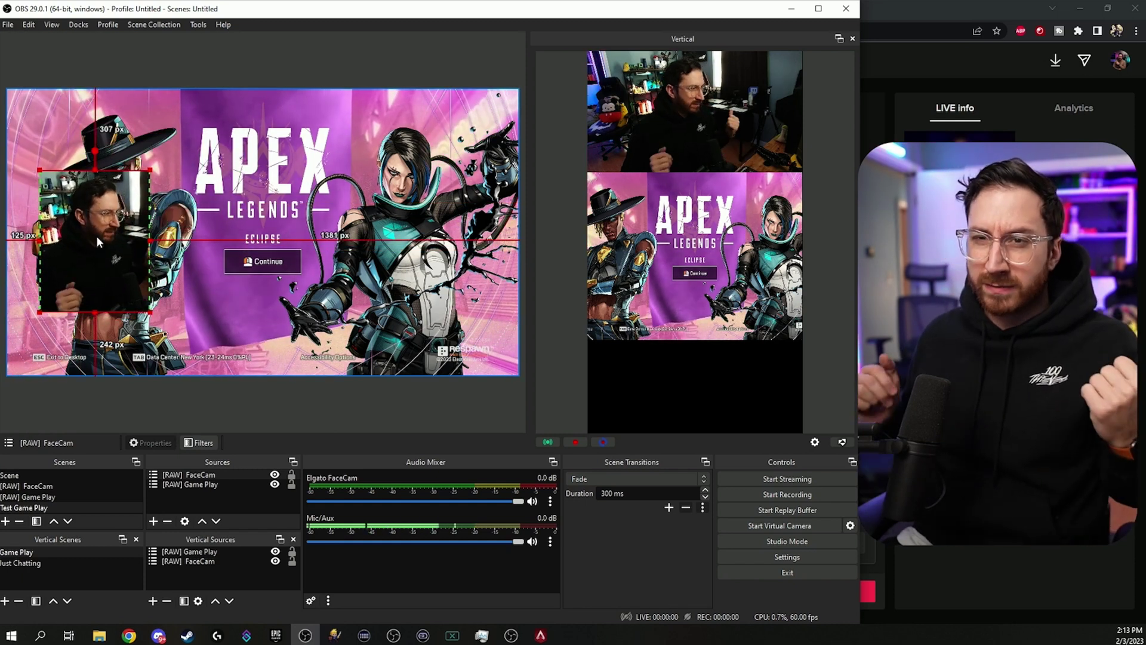
{"action": "mouse_move", "coordinate": [73, 258]}
{"action": "left_mouse_down"}
{"action": "mouse_move", "coordinate": [57, 255]}
{"action": "mouse_move", "coordinate": [74, 252]}
{"action": "left_mouse_up"}
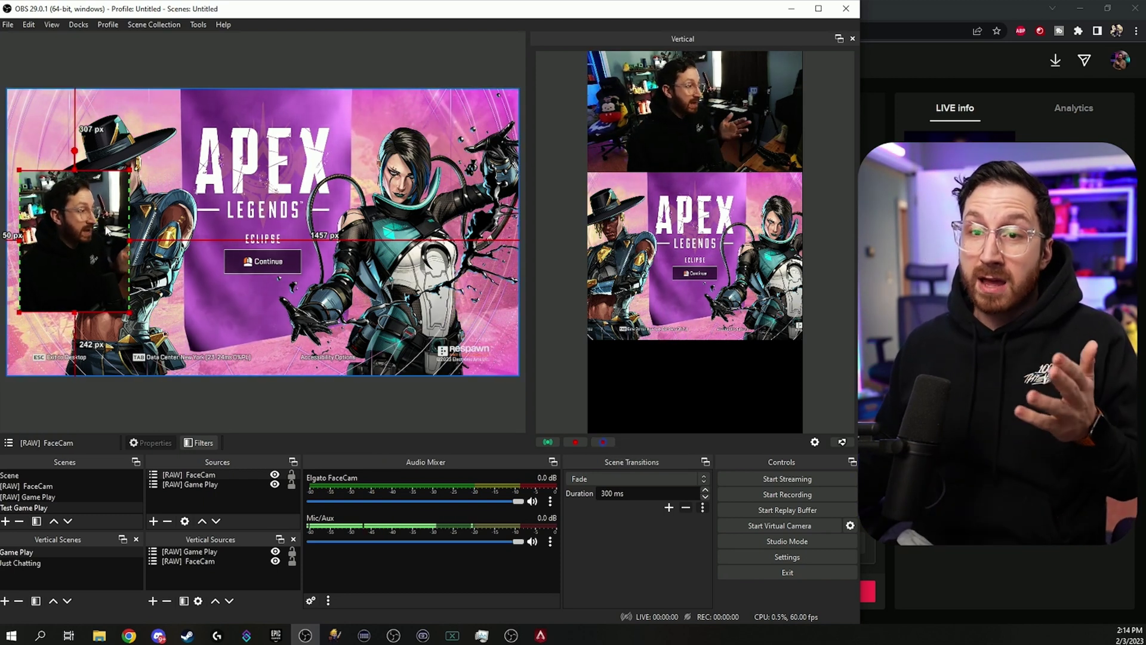
{"action": "left_click_drag", "start_coordinate": [84, 224], "coordinate": [85, 228]}
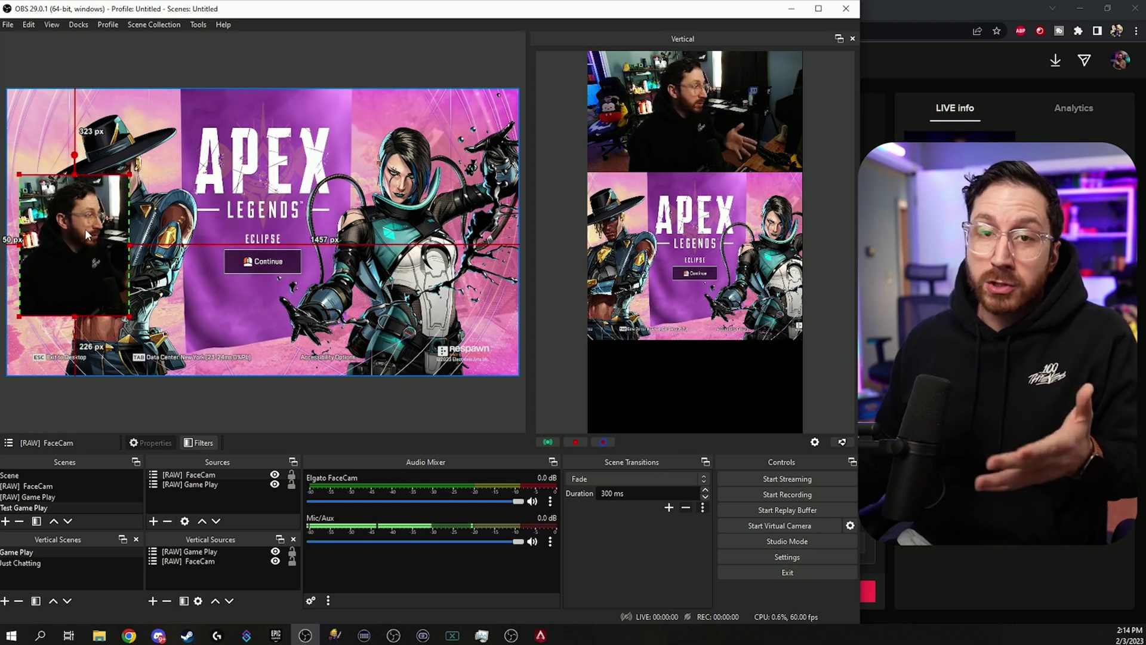